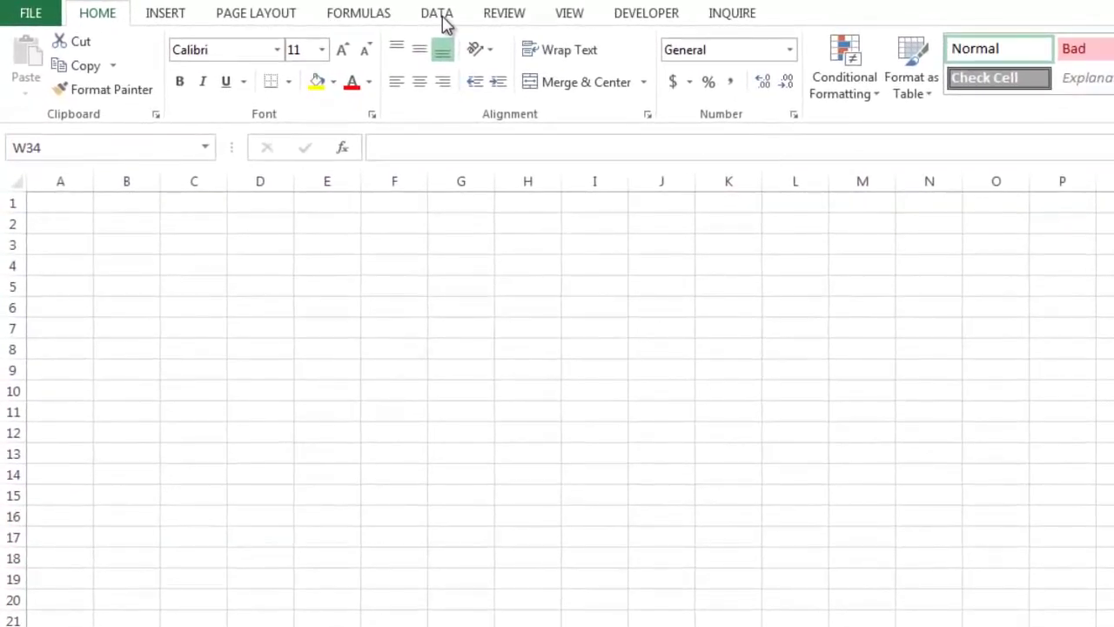
Step: Check Workbook Connections and its Add options, confirming no connections exist yet
left_click(438, 14)
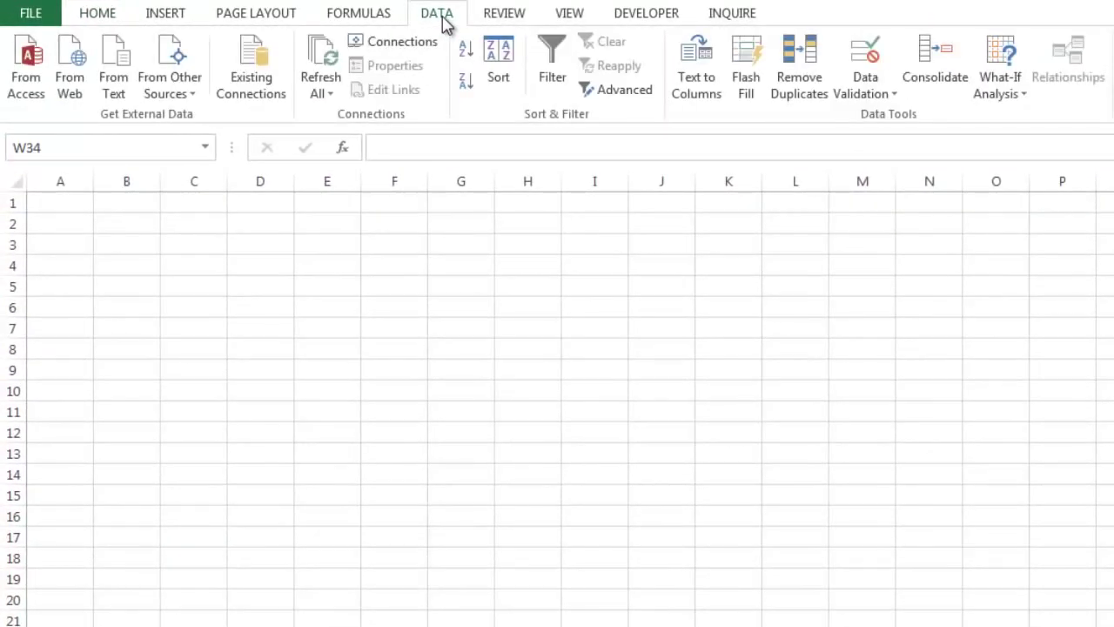
left_click(413, 44)
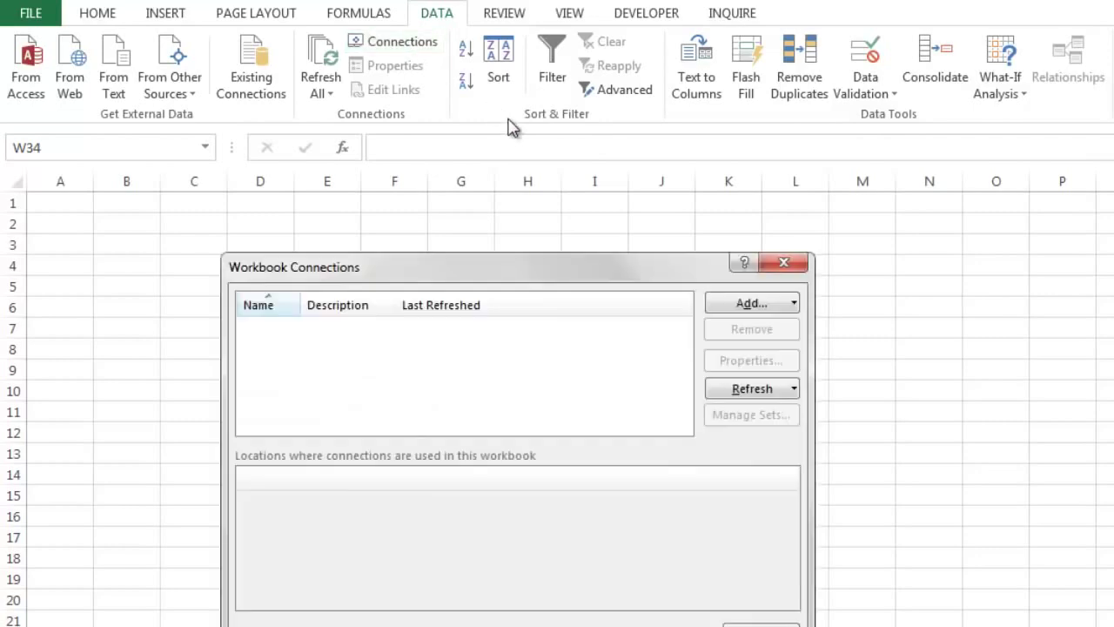
left_click(793, 307)
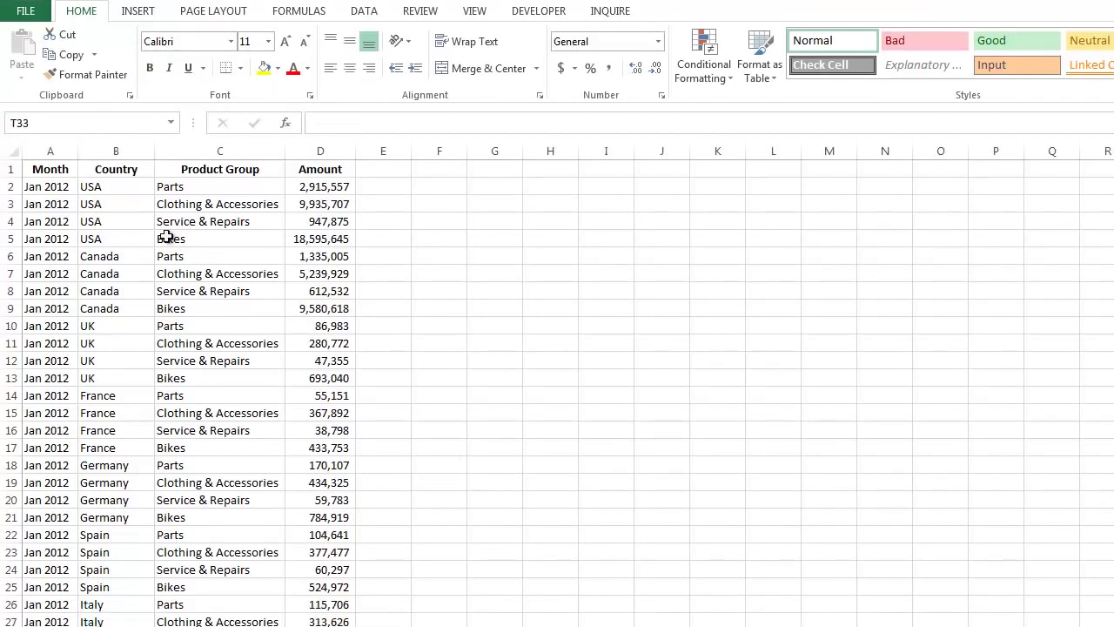
left_click(133, 201)
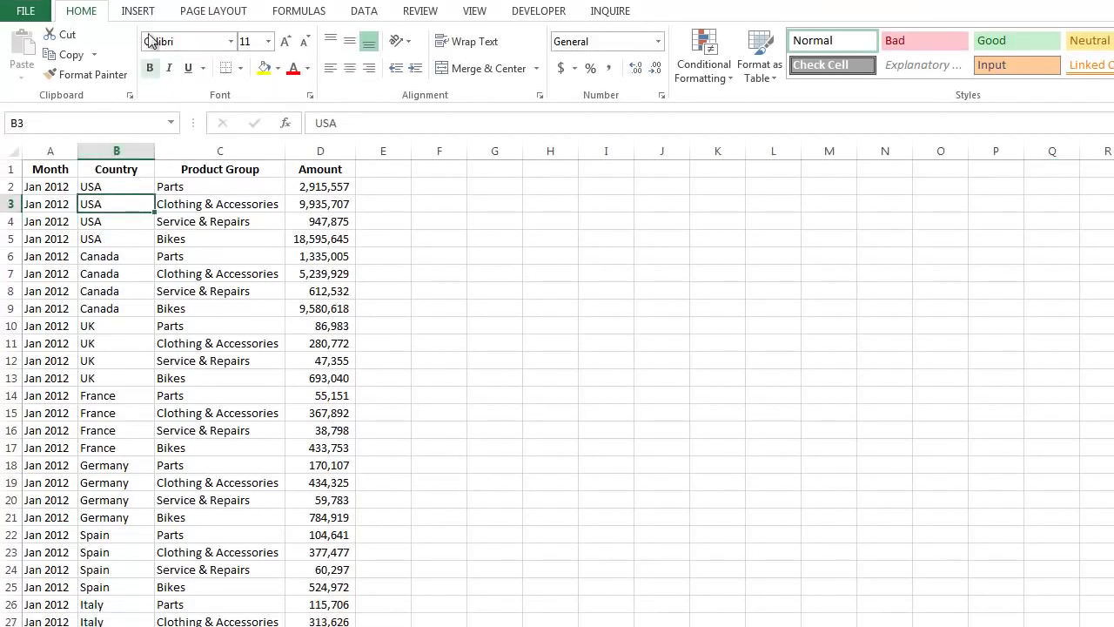
left_click(137, 10)
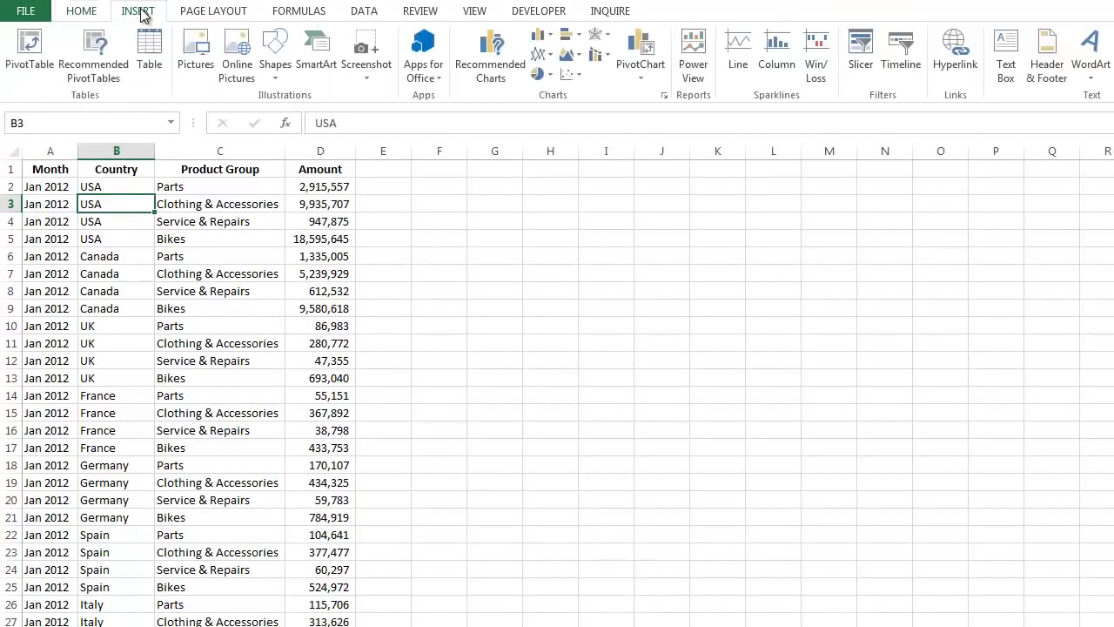
left_click(32, 46)
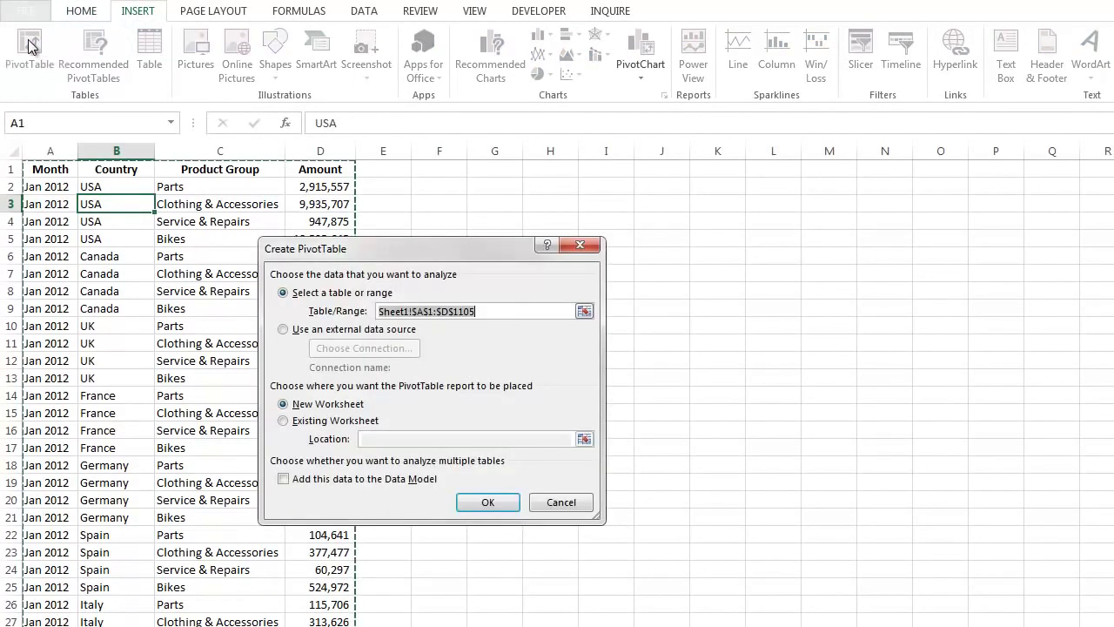
left_click(284, 421)
left_click(359, 437)
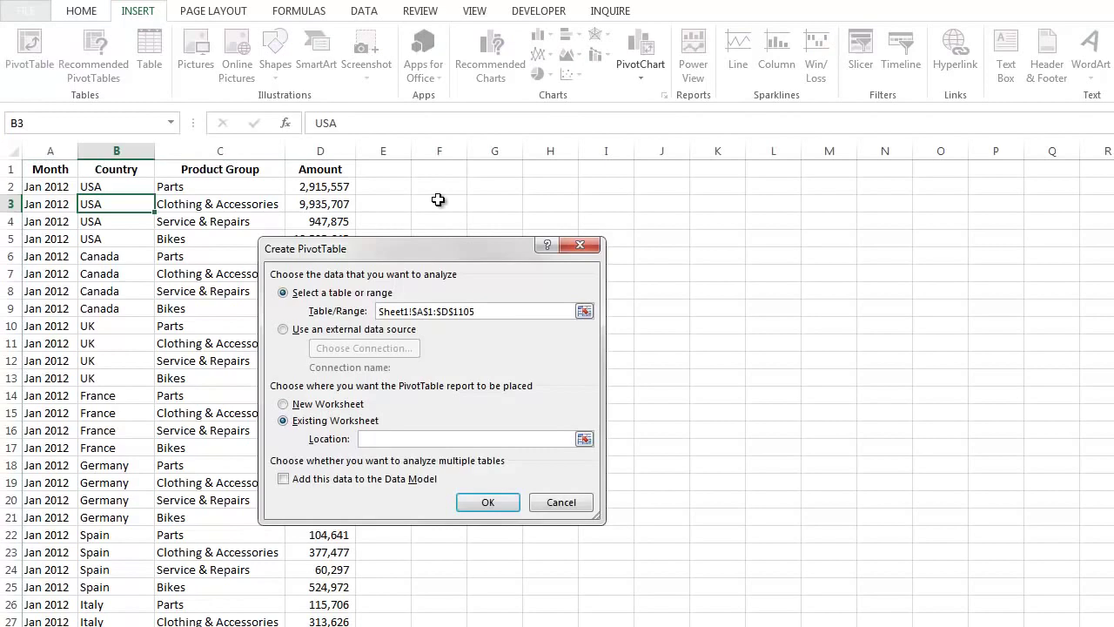
left_click(440, 170)
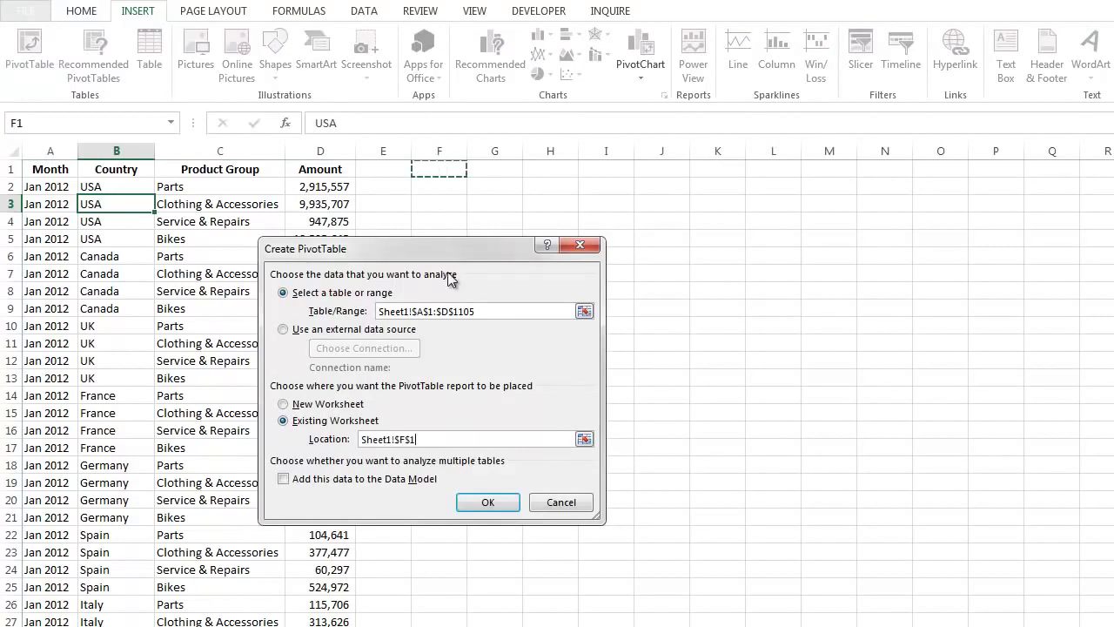
left_click(488, 502)
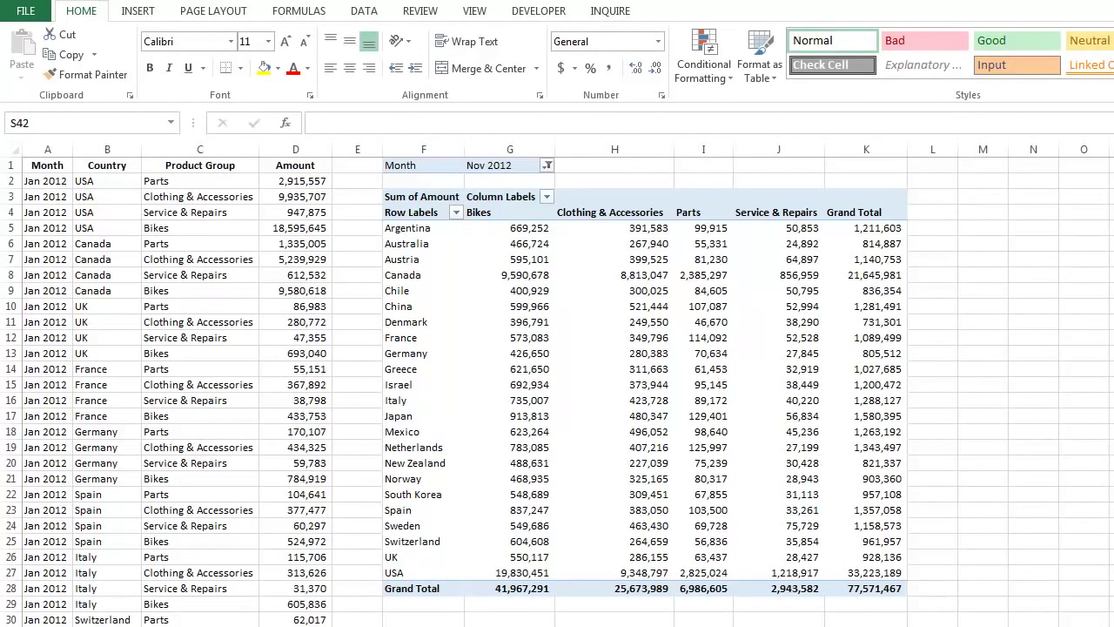
left_click(642, 323)
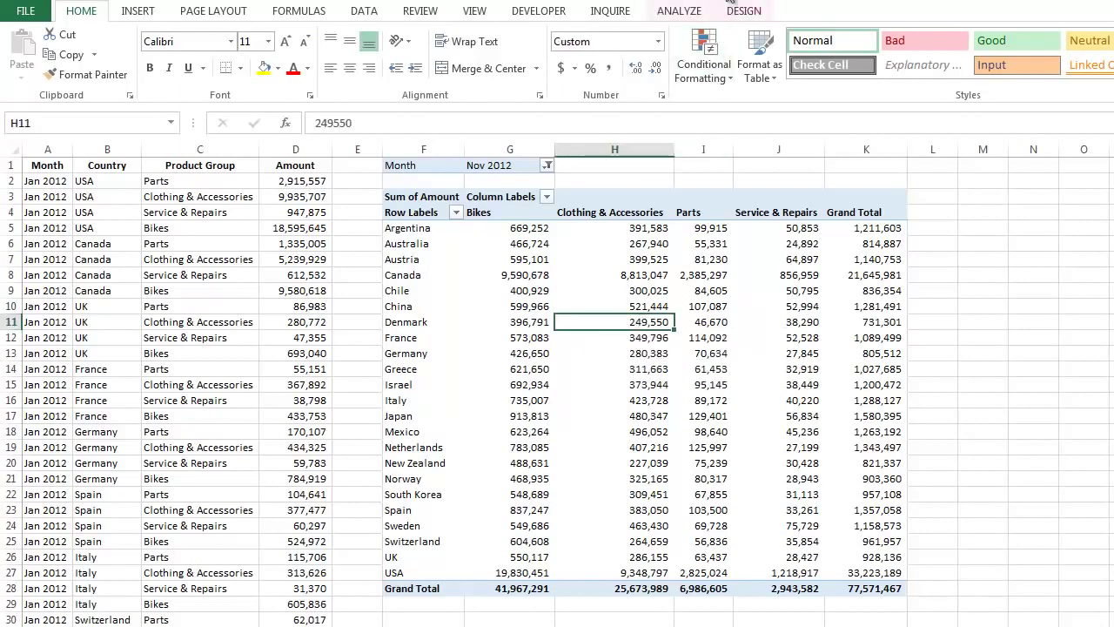
left_click(694, 12)
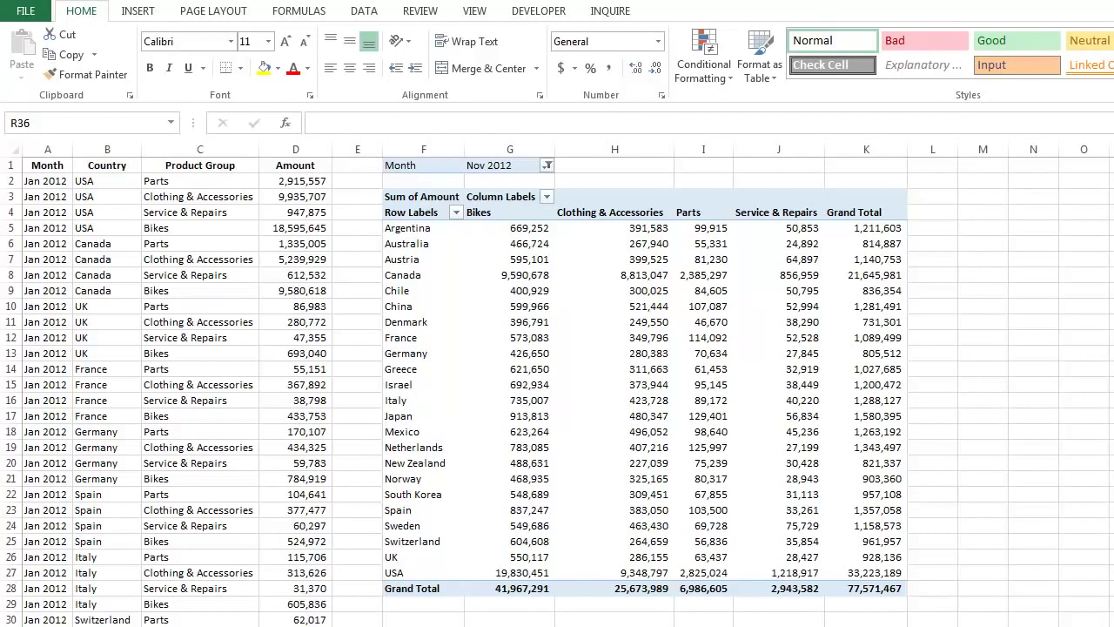
left_click(710, 147)
right_click(710, 147)
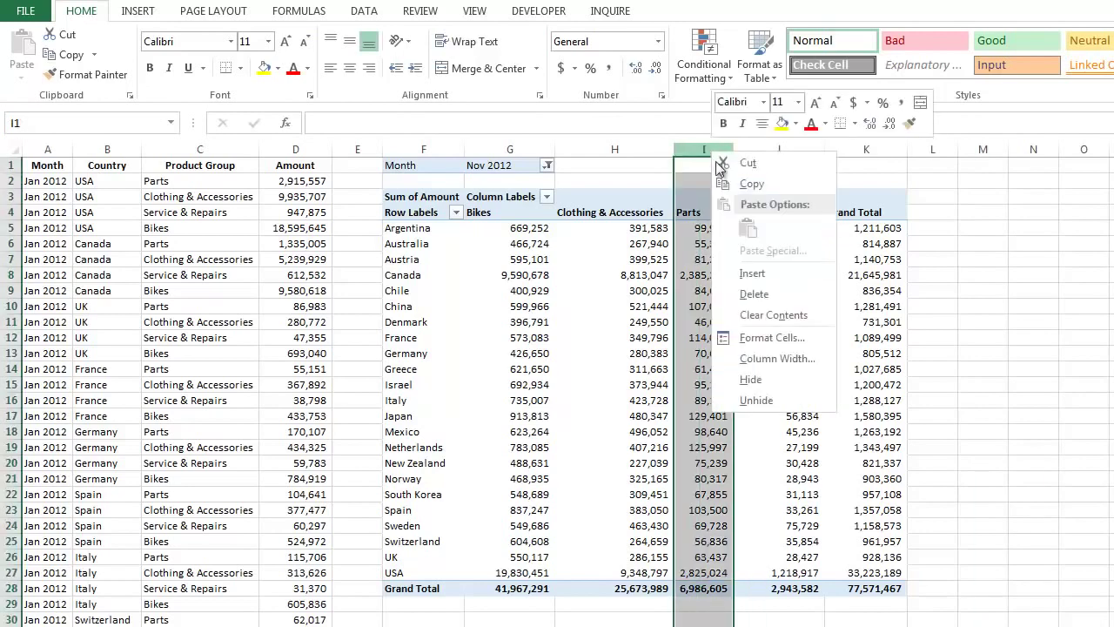
left_click(756, 279)
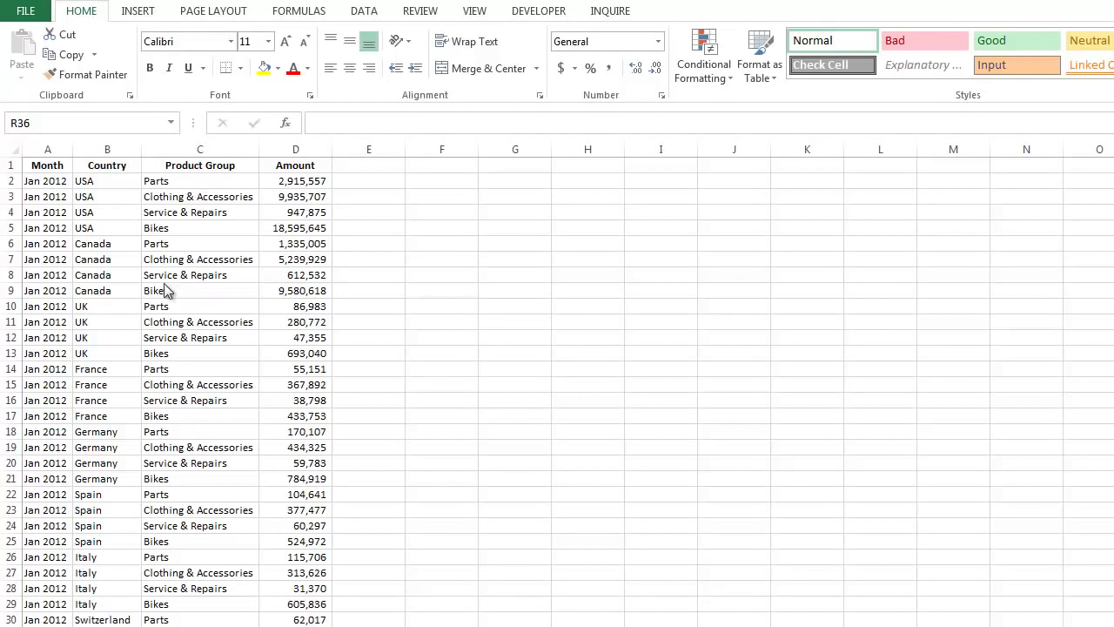
Step: Convert the monthly sales range into a table with headers named Sales1
left_click(126, 213)
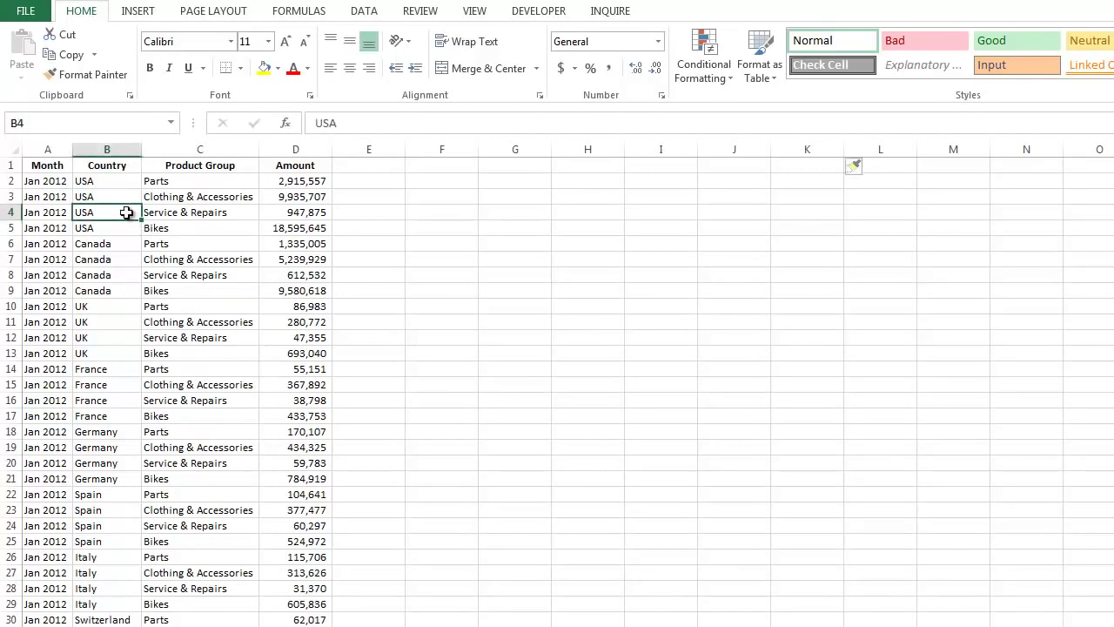
left_click(137, 15)
left_click(149, 48)
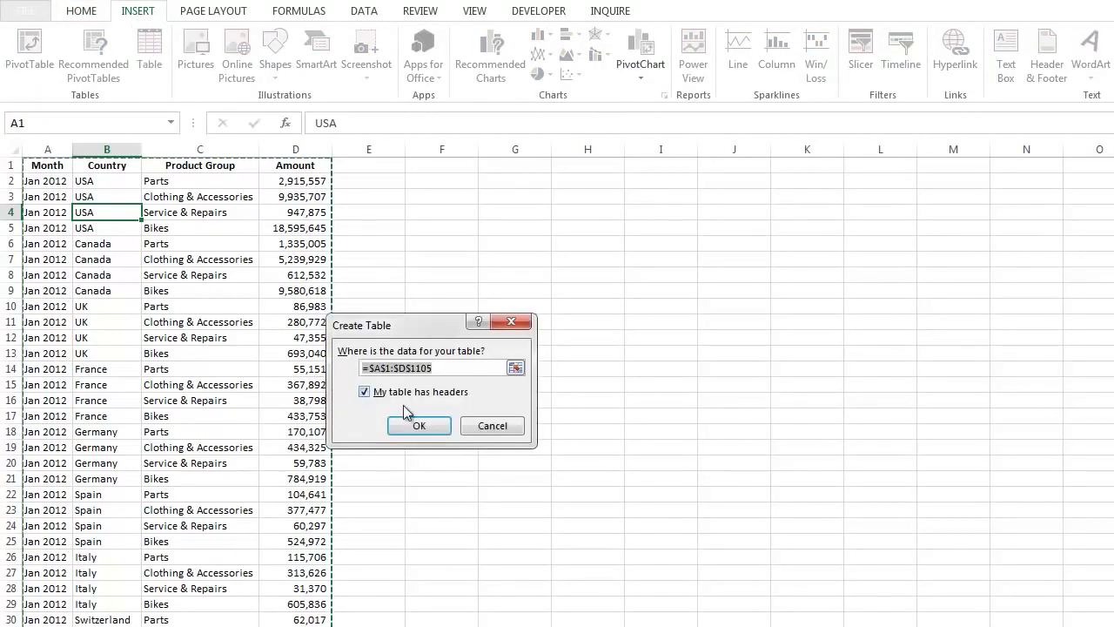
left_click(419, 426)
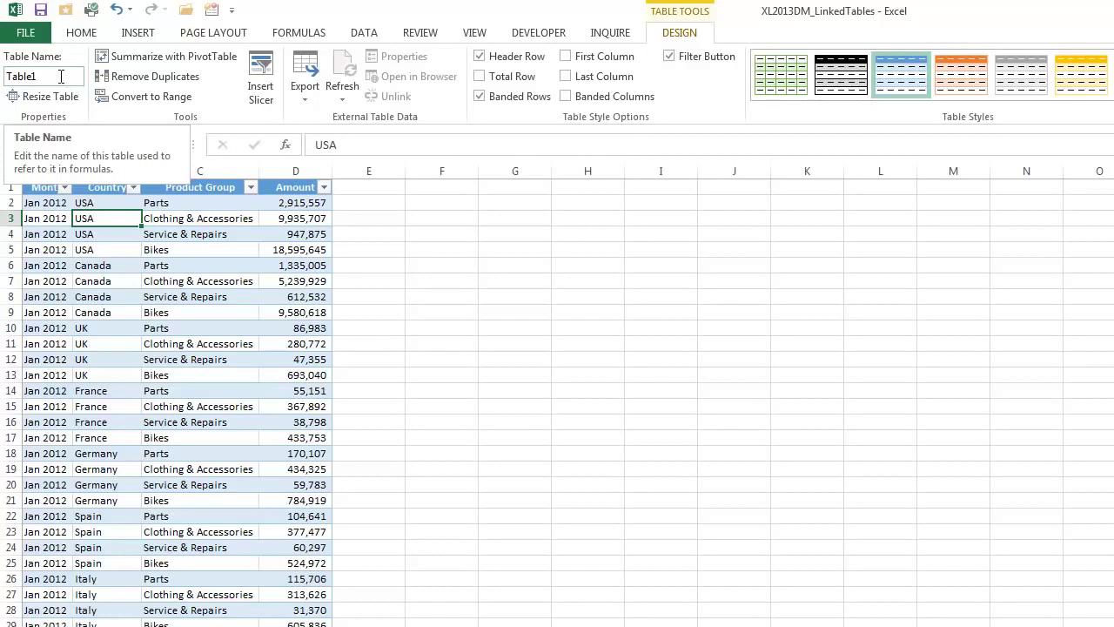
left_click(61, 76)
type("Sa")
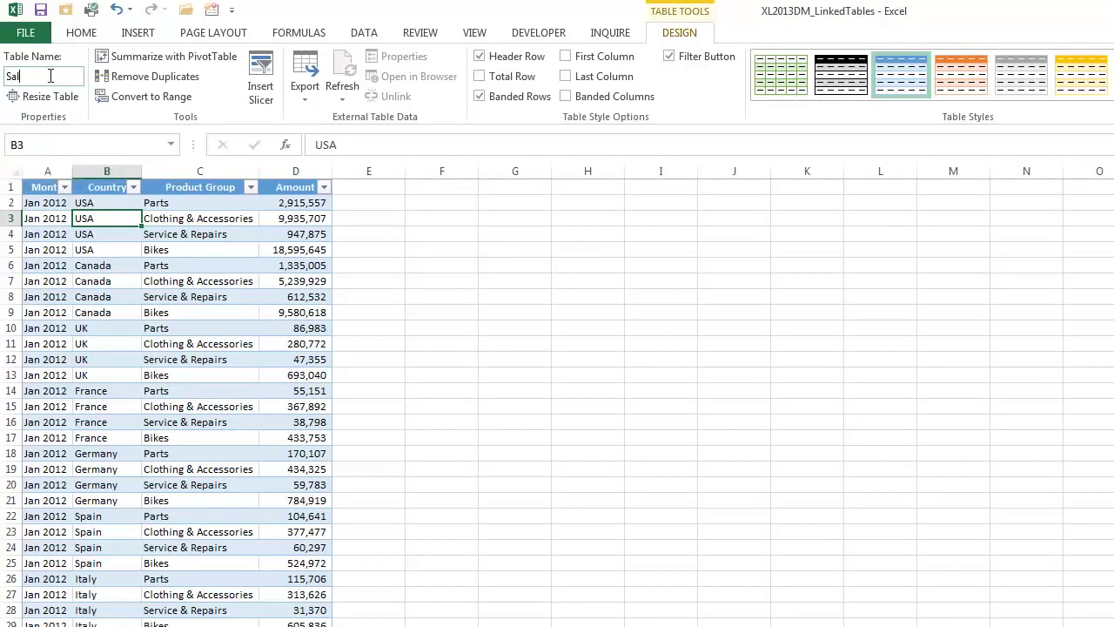
type("les1")
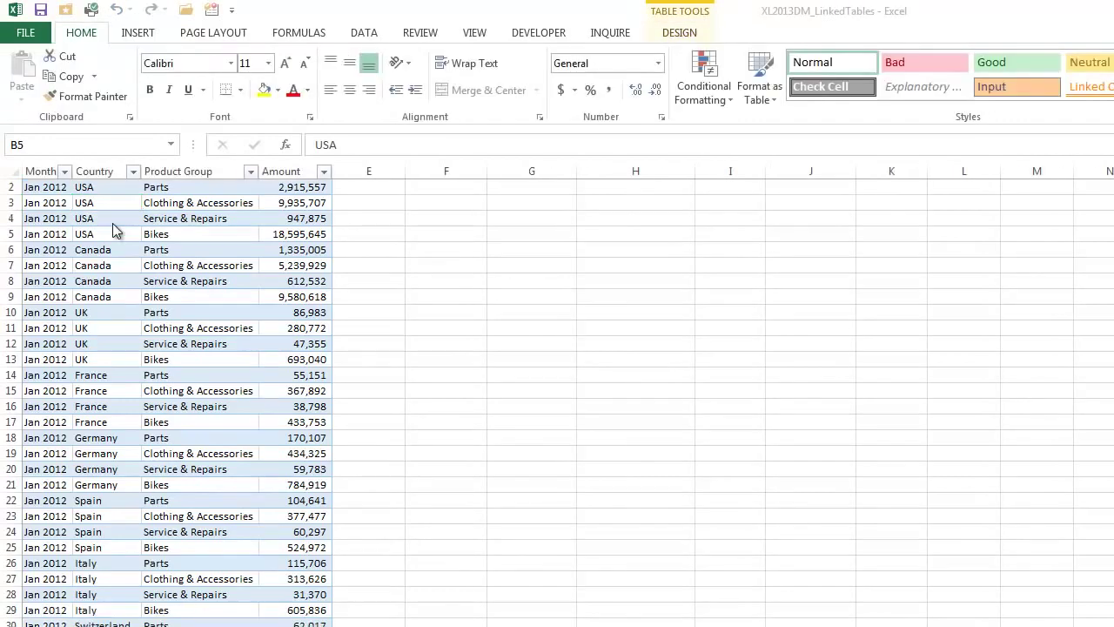
left_click(147, 35)
left_click(35, 74)
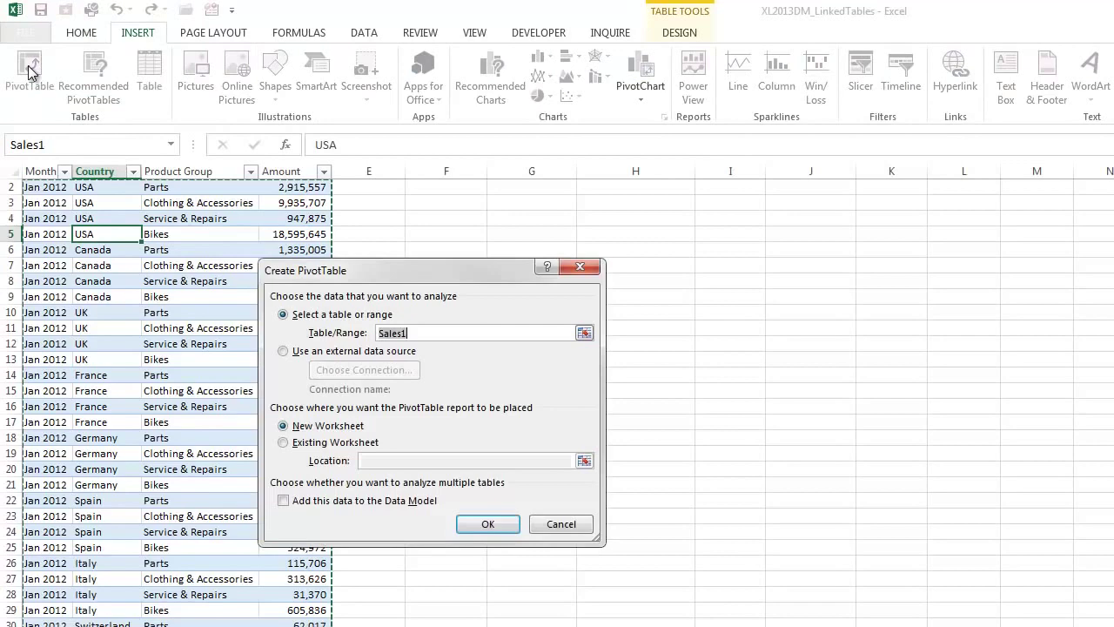
left_click(284, 352)
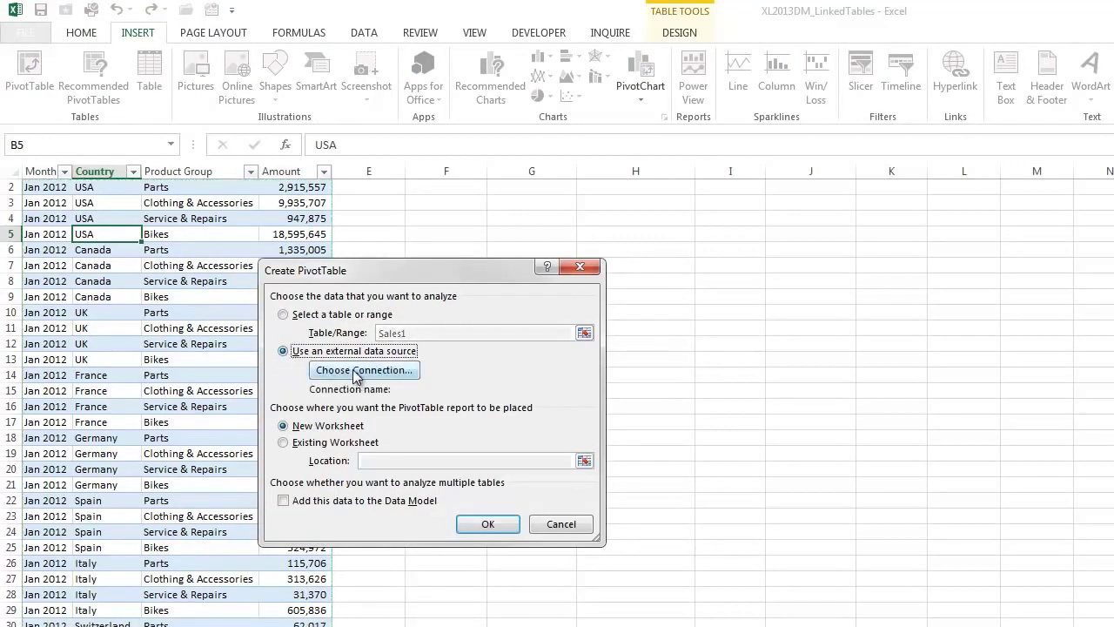
left_click(356, 373)
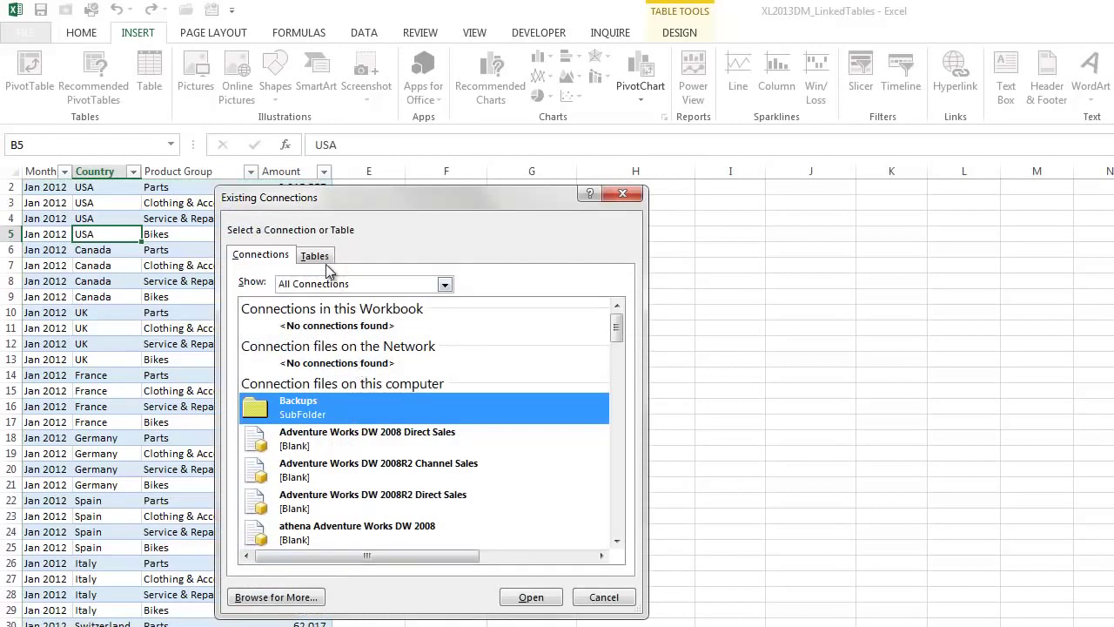
left_click(315, 256)
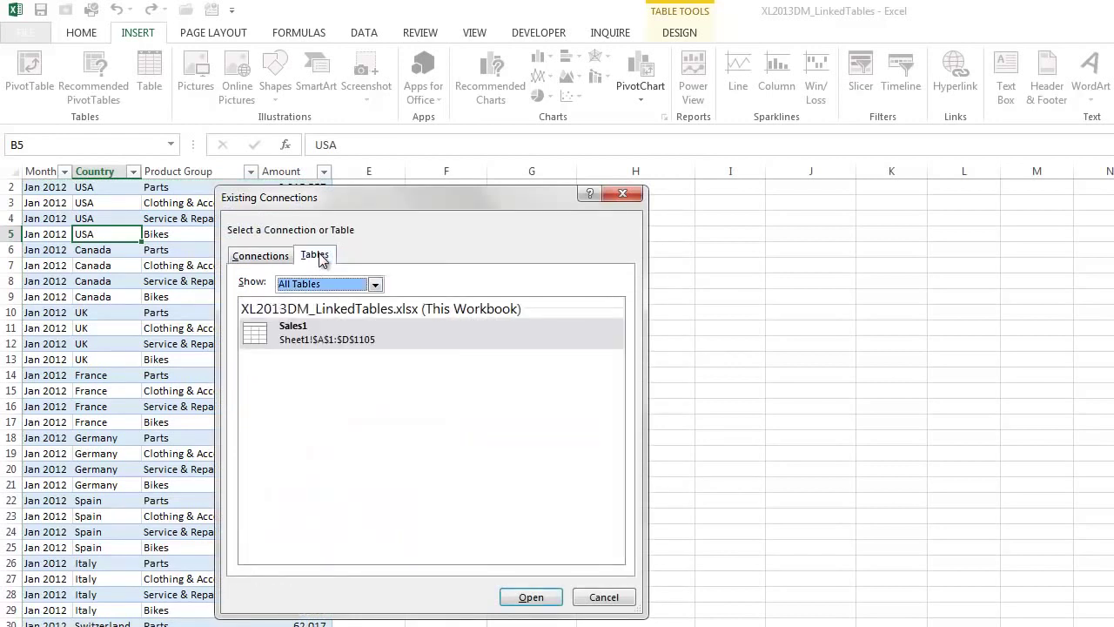
left_click(309, 336)
double_click(384, 333)
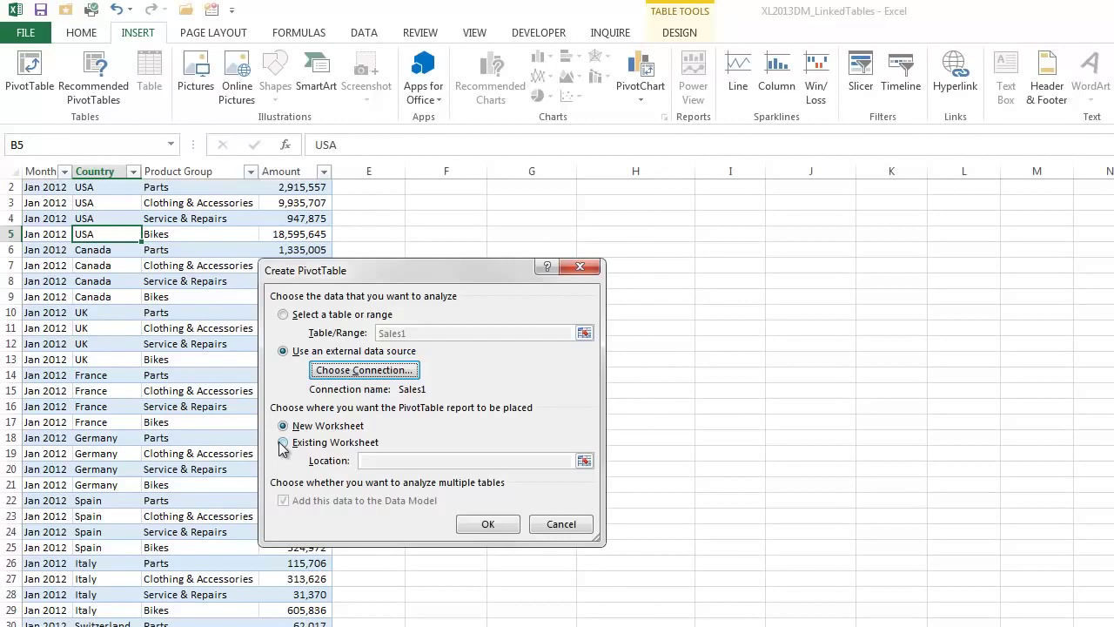
left_click(283, 443)
left_click(360, 462)
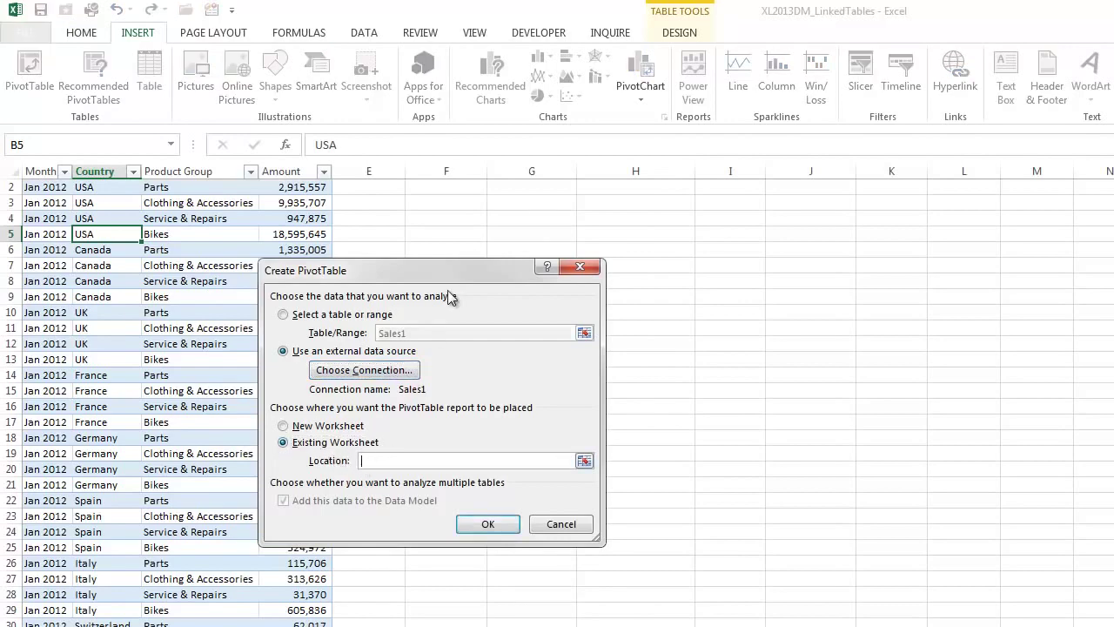
left_click(523, 188)
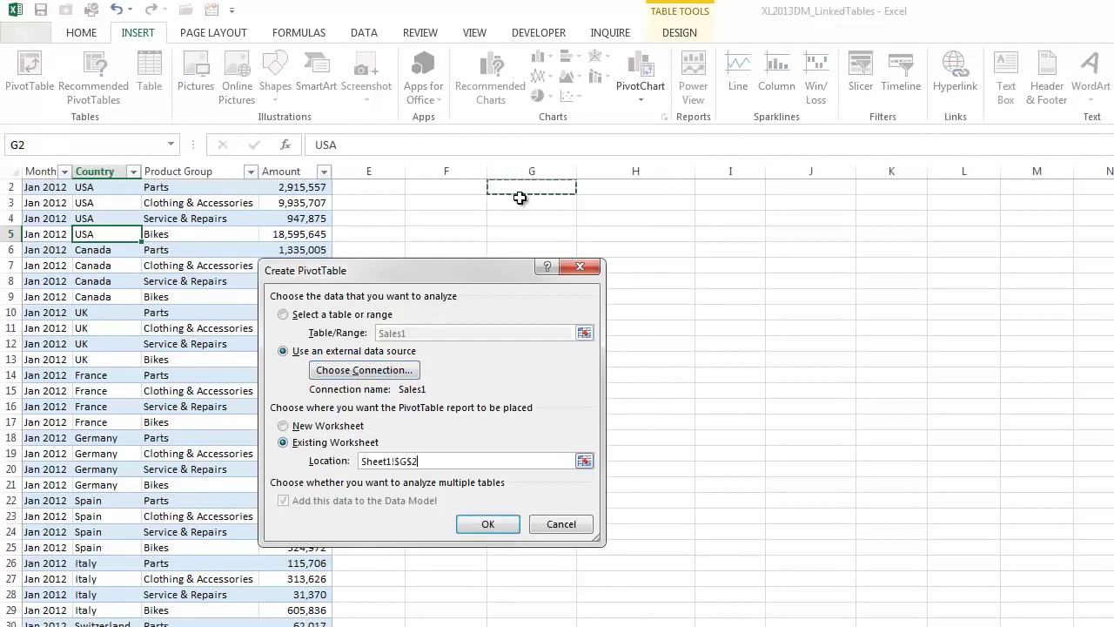
left_click(486, 525)
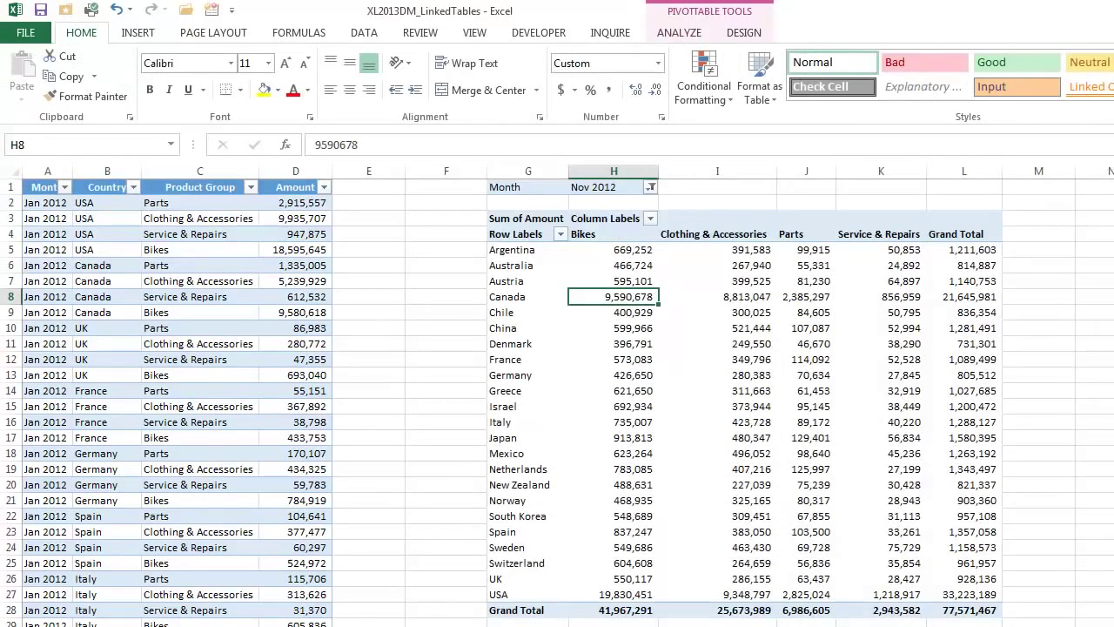
Step: Convert the PivotTable into CUBE formulas via OLAP Tools > Convert to Formulas
left_click(679, 35)
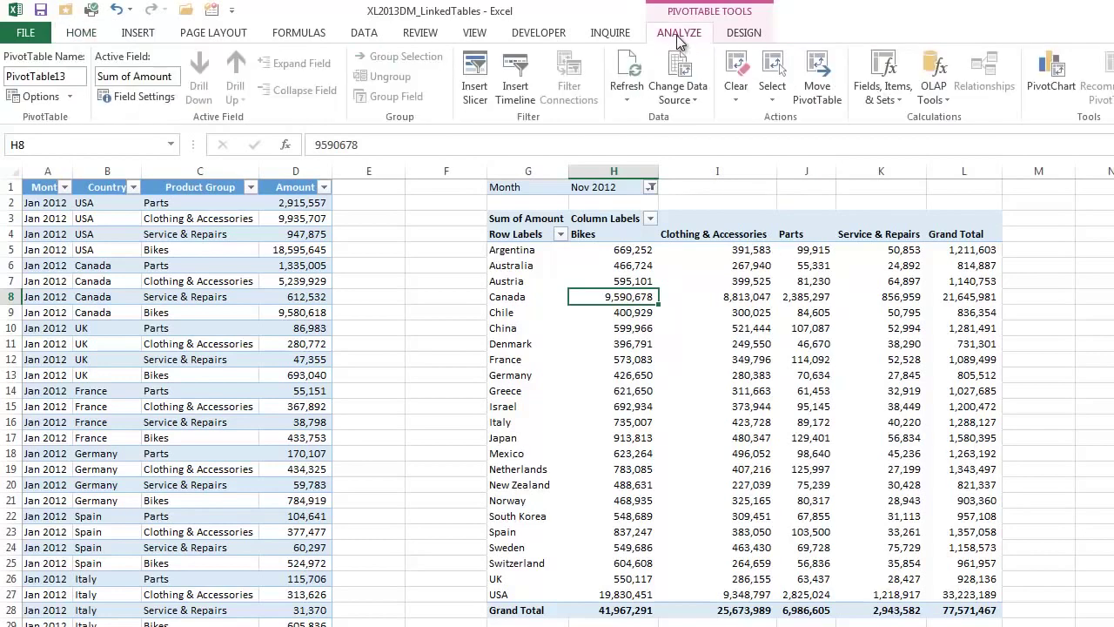
left_click(947, 100)
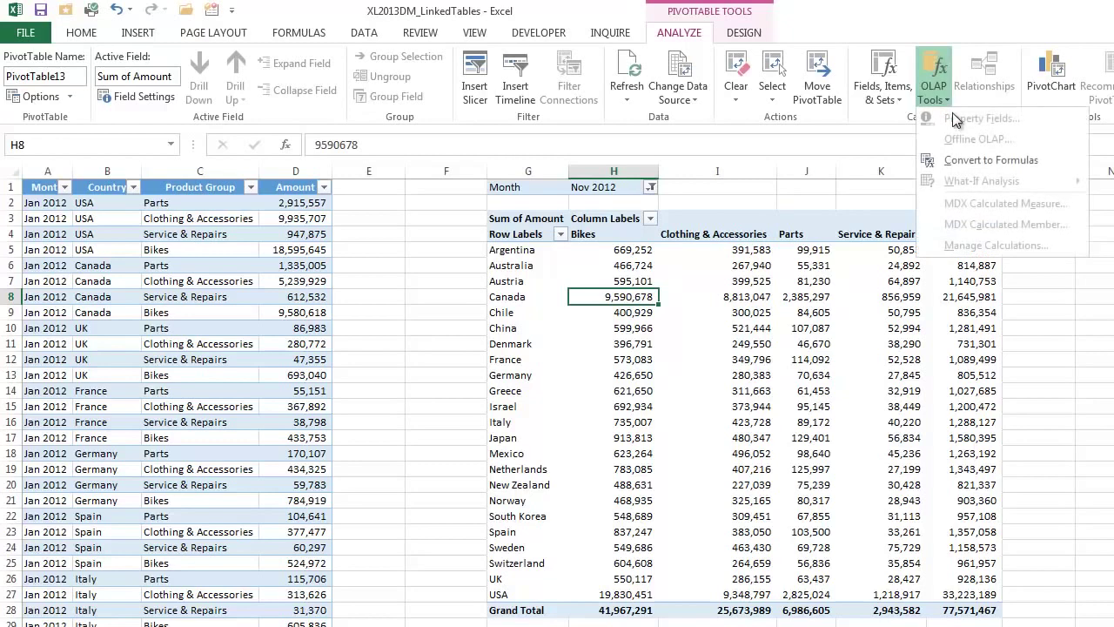
left_click(981, 164)
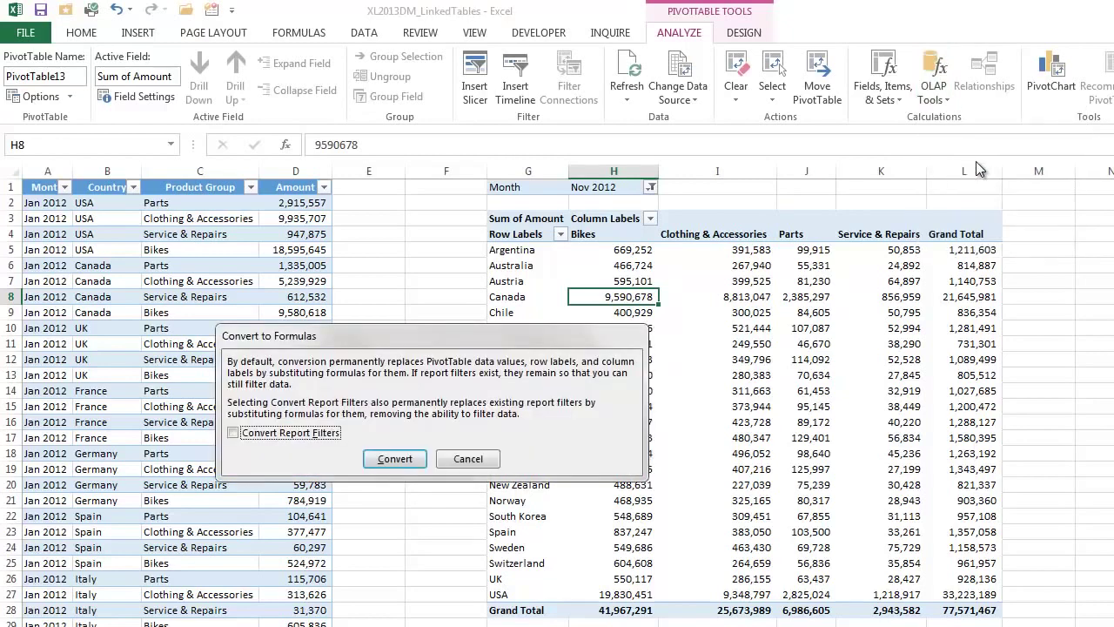
left_click(397, 459)
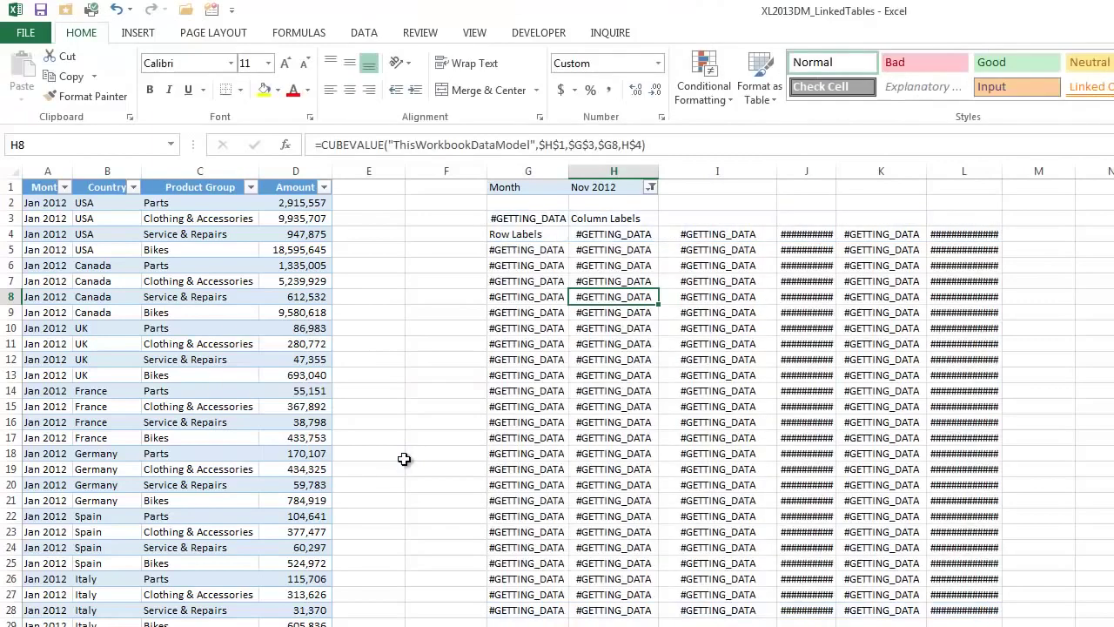
Step: Trace precedents of J10, then take the Parts-to-Grand Total block J4:L10 for moving
left_click(315, 39)
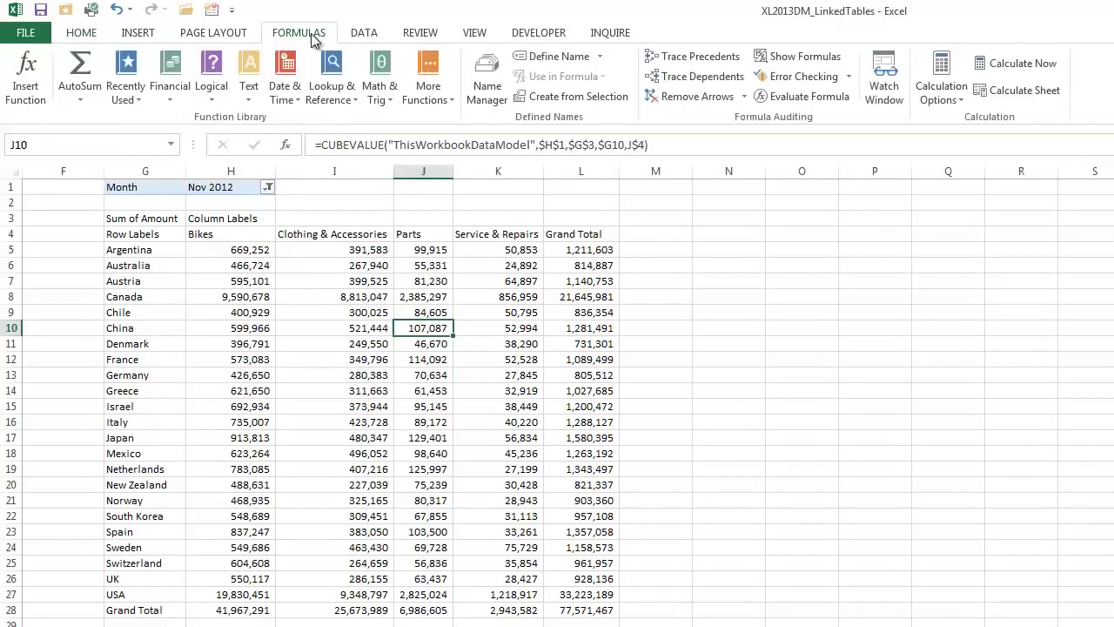
left_click(680, 58)
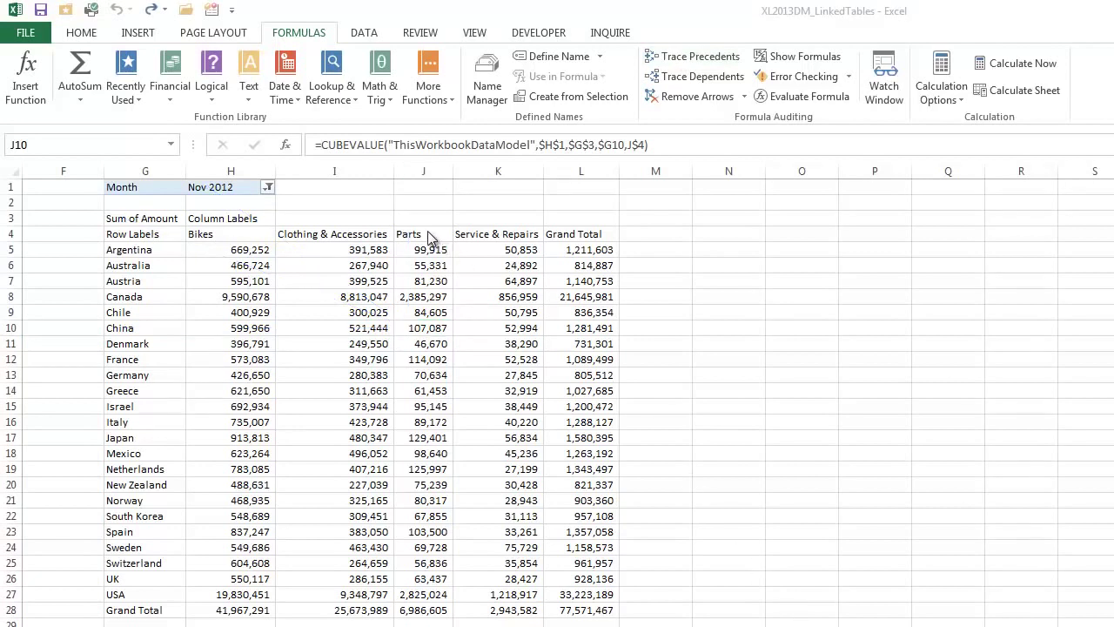
left_click_drag(427, 235, 580, 330)
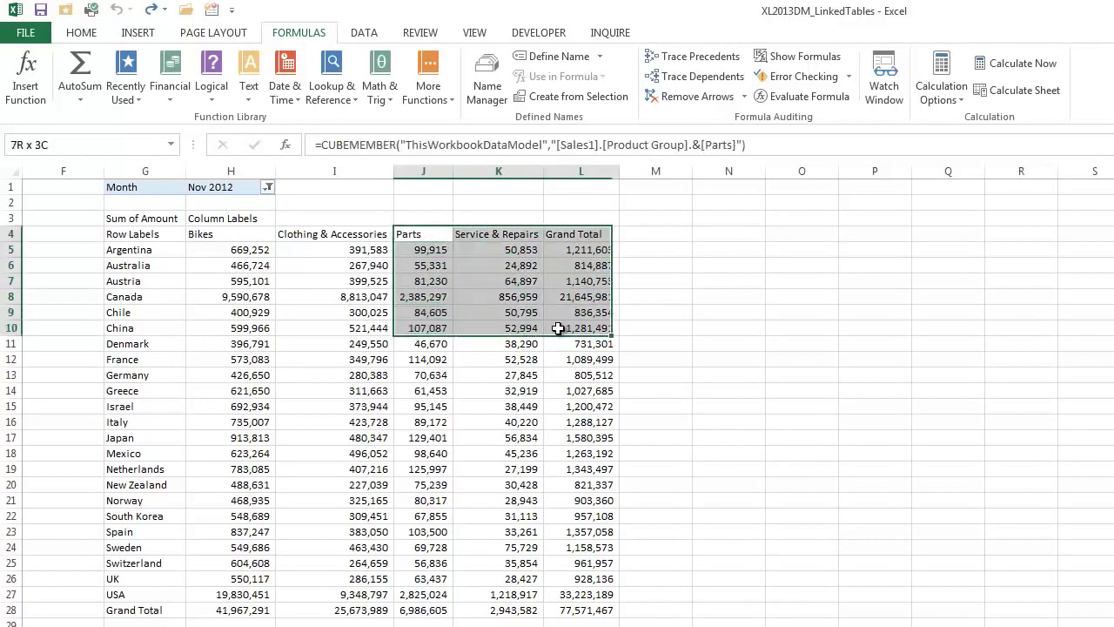
key("ctrl+c")
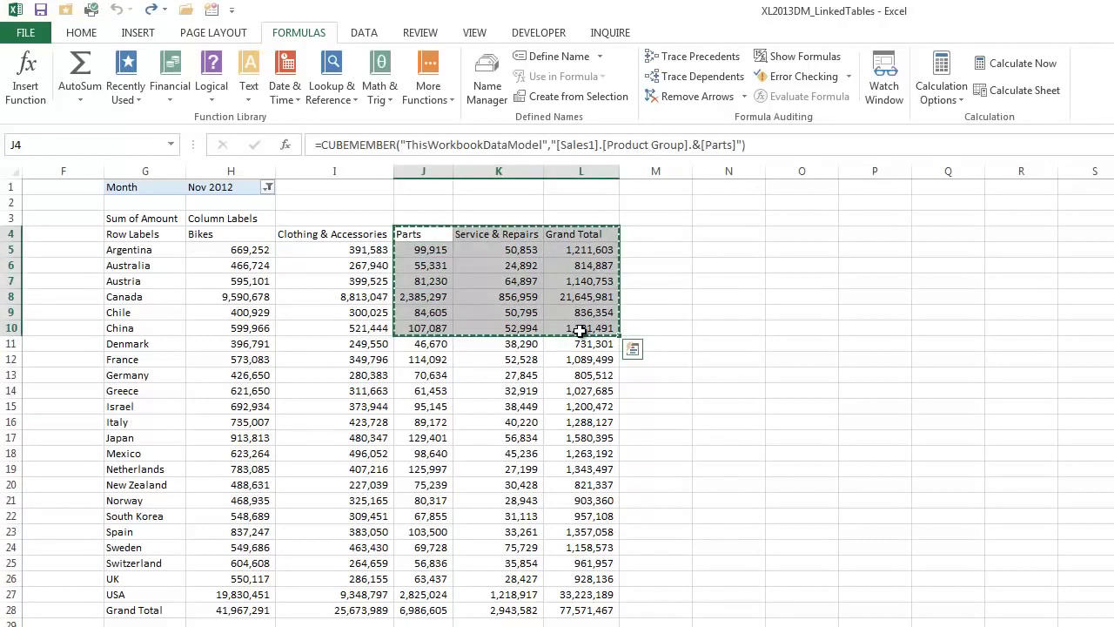
Step: Paste the cut formula block at N4 so it fills N4:P10
left_click(714, 233)
right_click(714, 233)
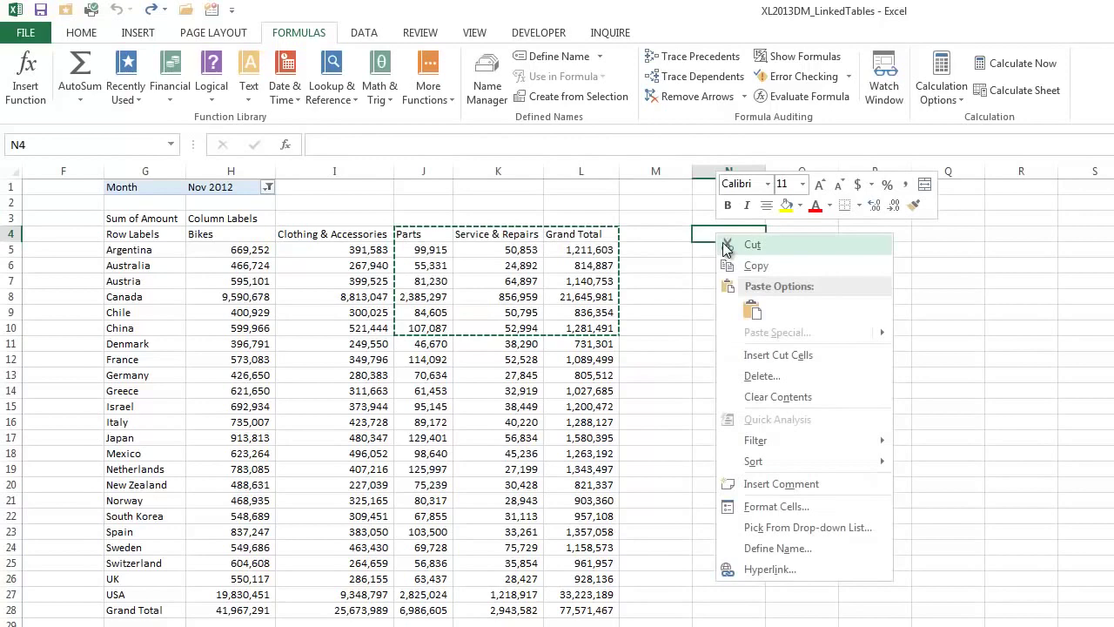
left_click(721, 259)
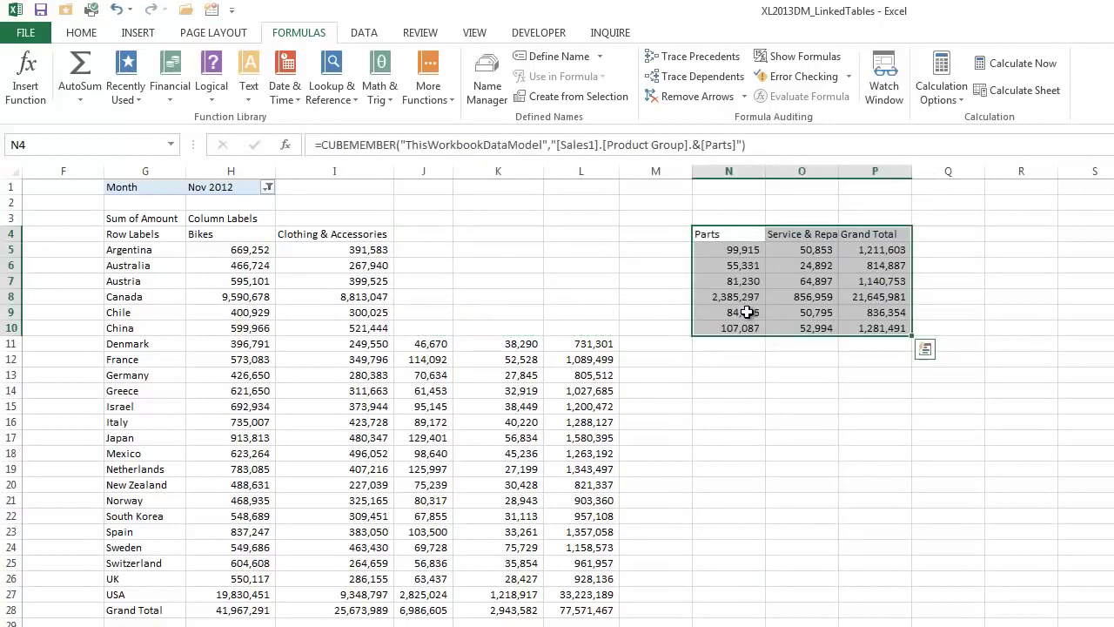
Step: Filter the formula report's Month to Jun 2012
left_click(269, 187)
left_click(139, 283)
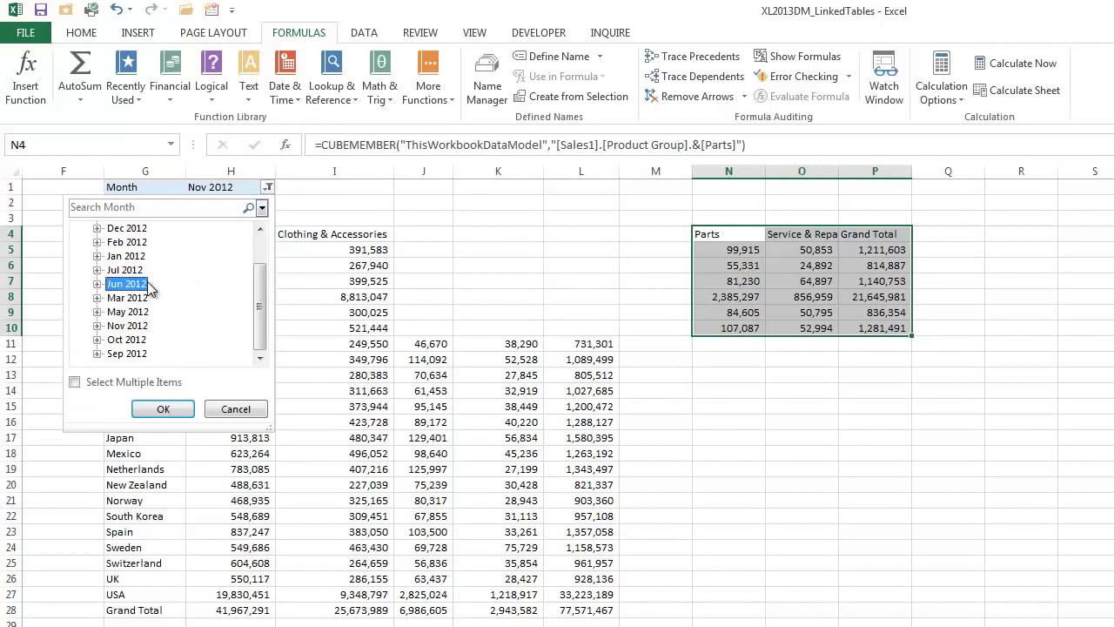
left_click(163, 410)
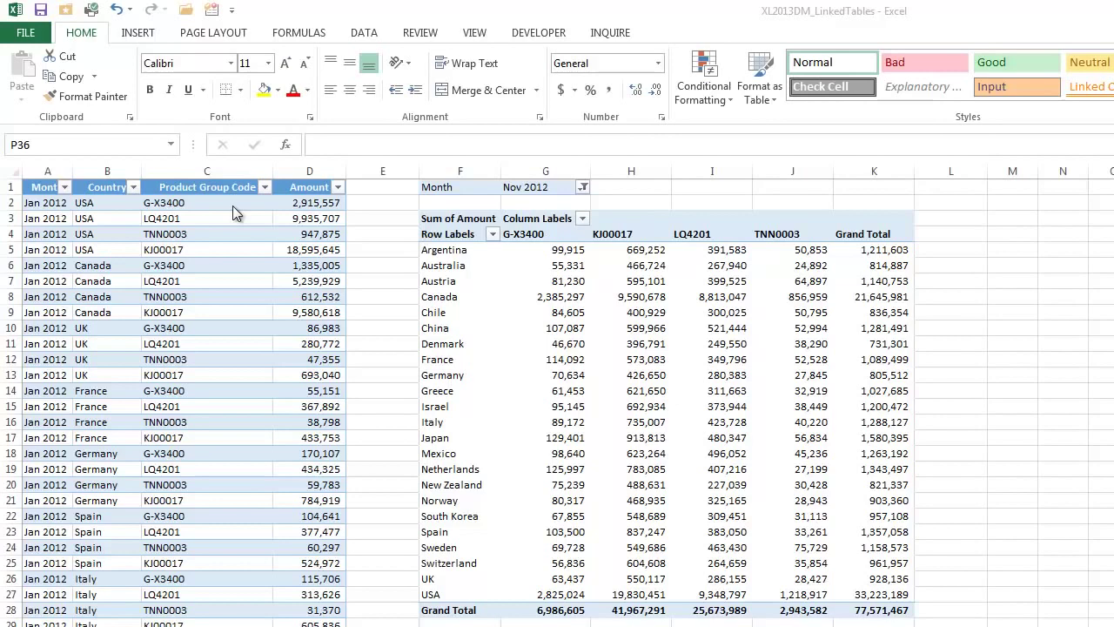
Step: Turn the product group code list on the next sheet into a headed table named Products
key("ctrl+Page_Down")
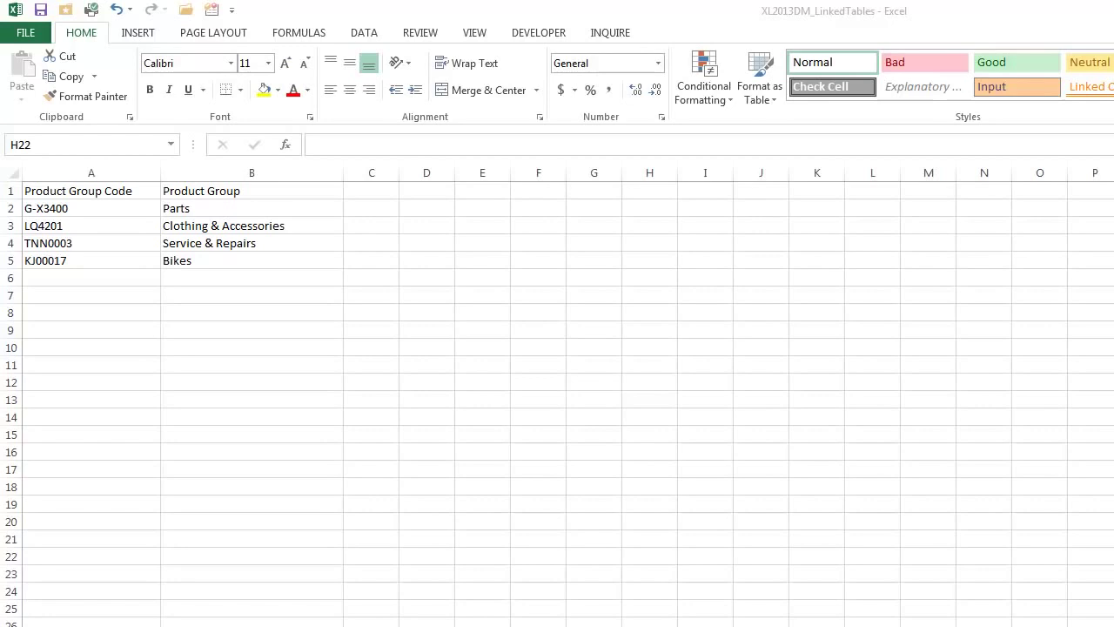
key("ctrl+Home")
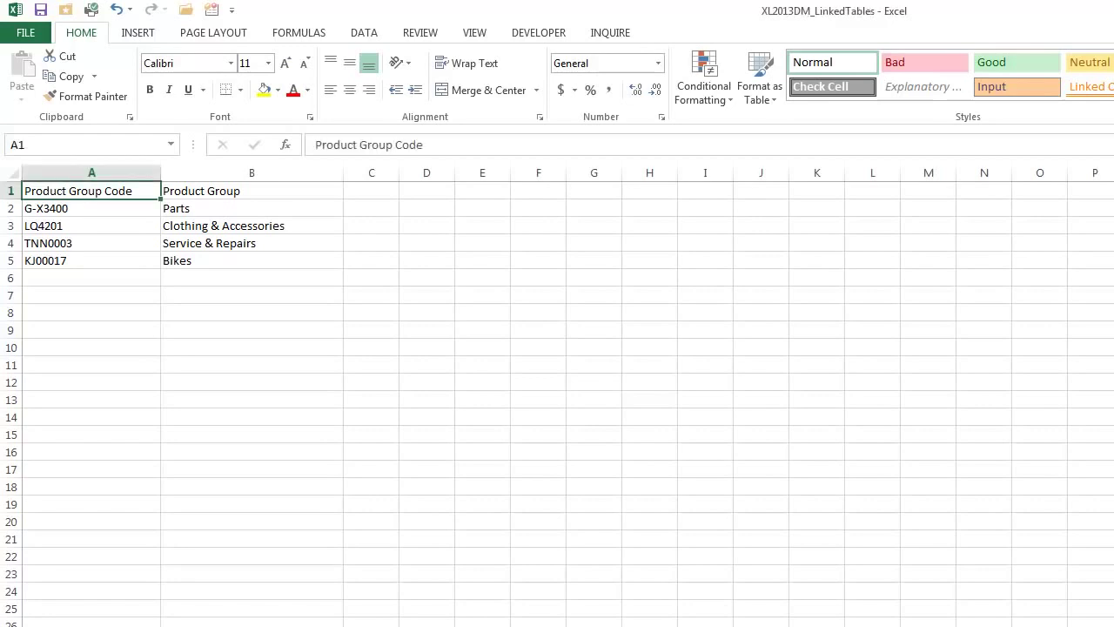
left_click(132, 35)
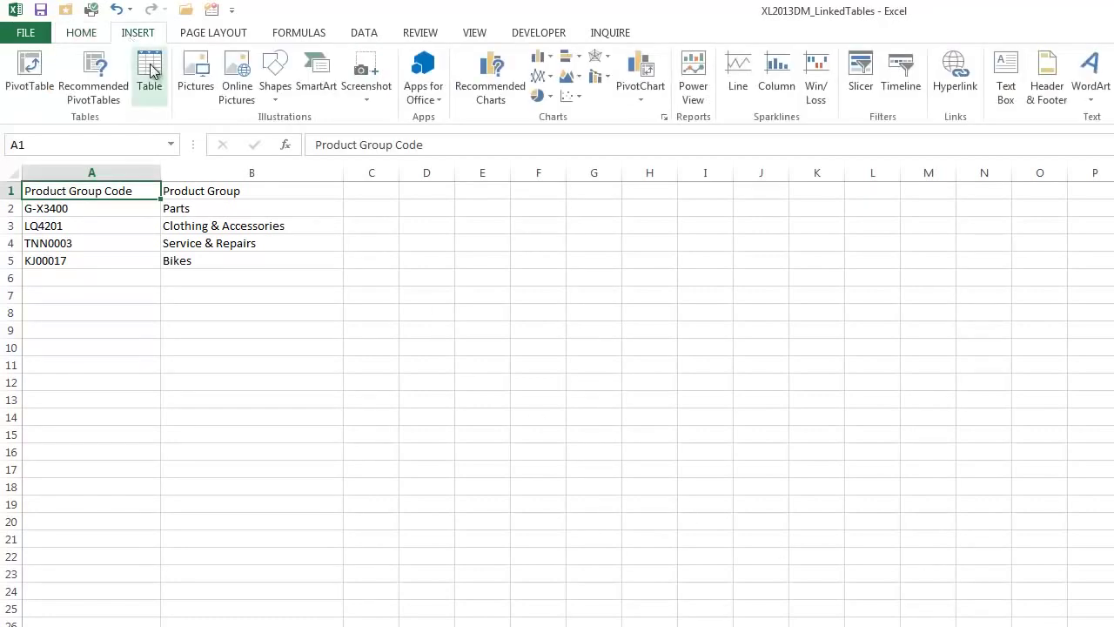
left_click(150, 71)
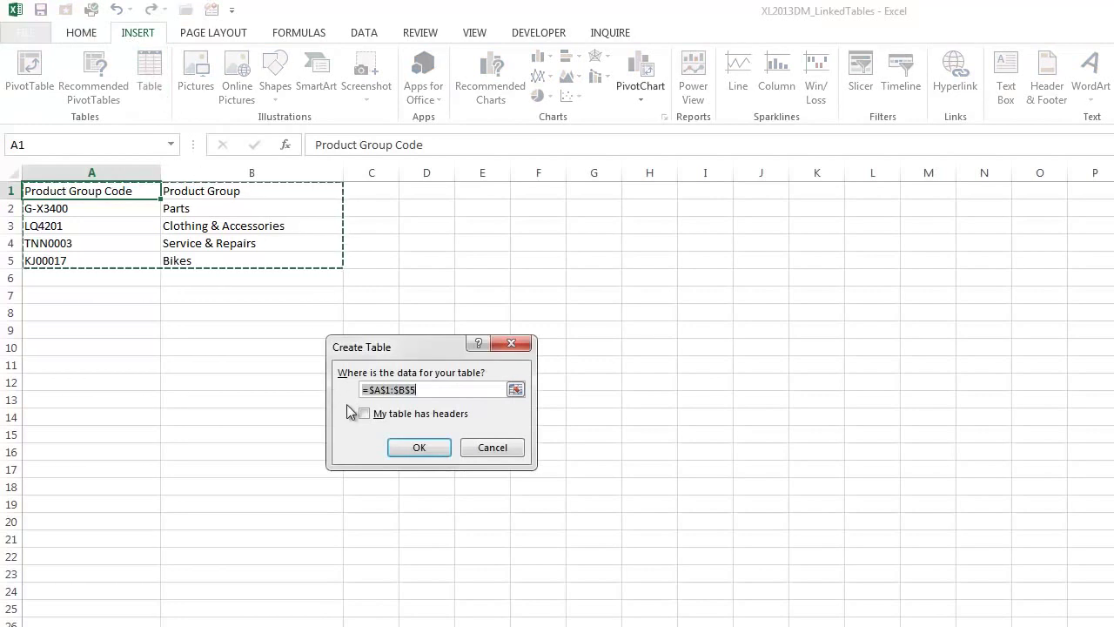
left_click(365, 414)
left_click(419, 447)
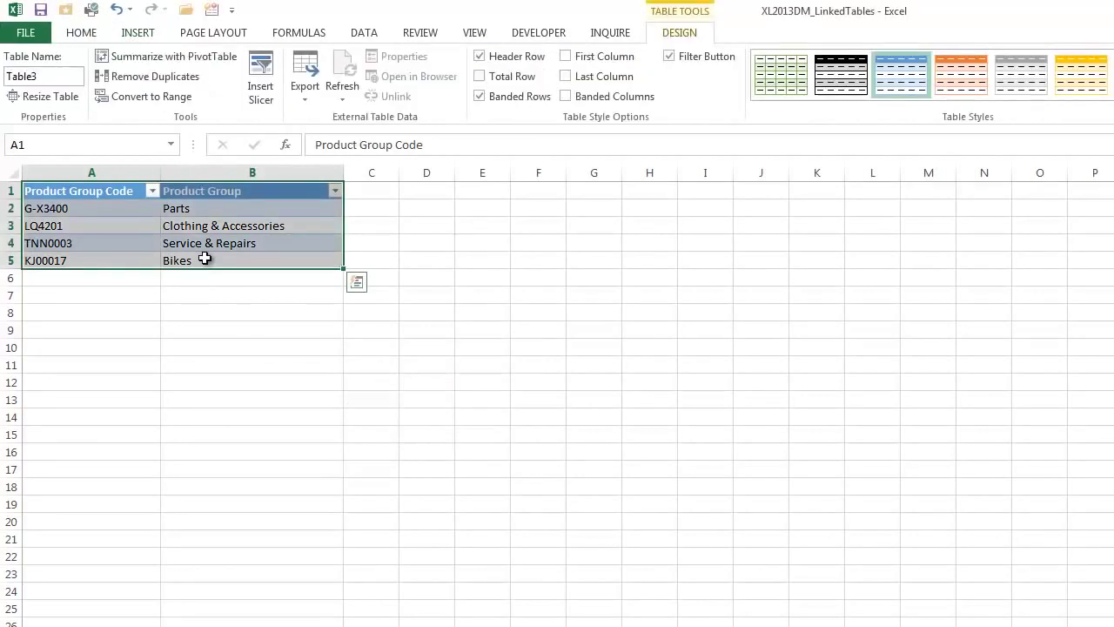
left_click(58, 74)
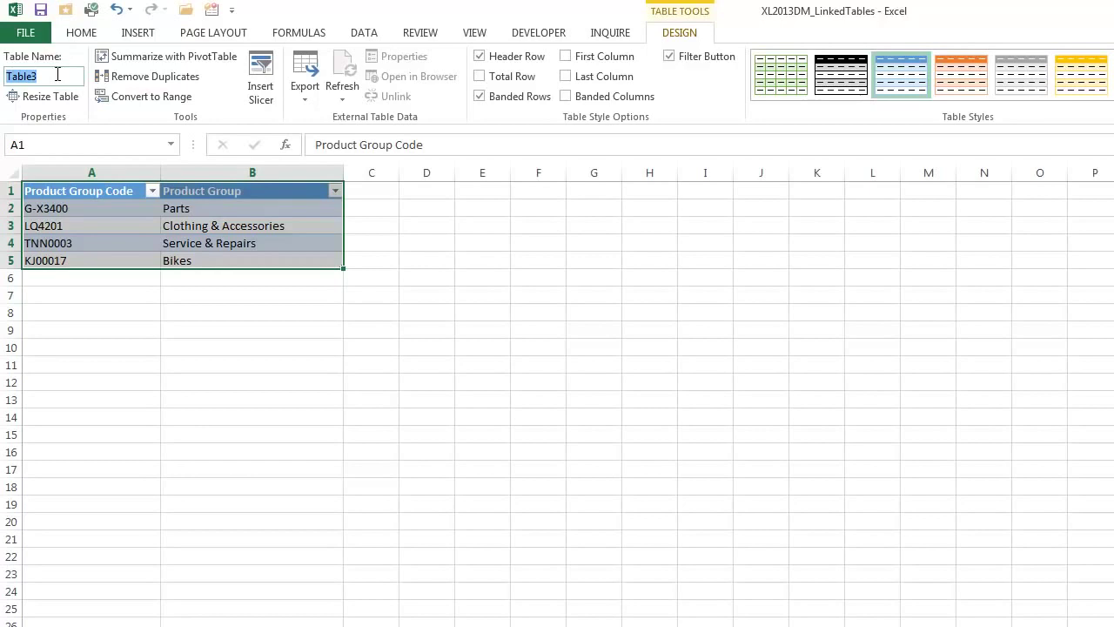
type("Prod")
type("ucts")
left_click(146, 210)
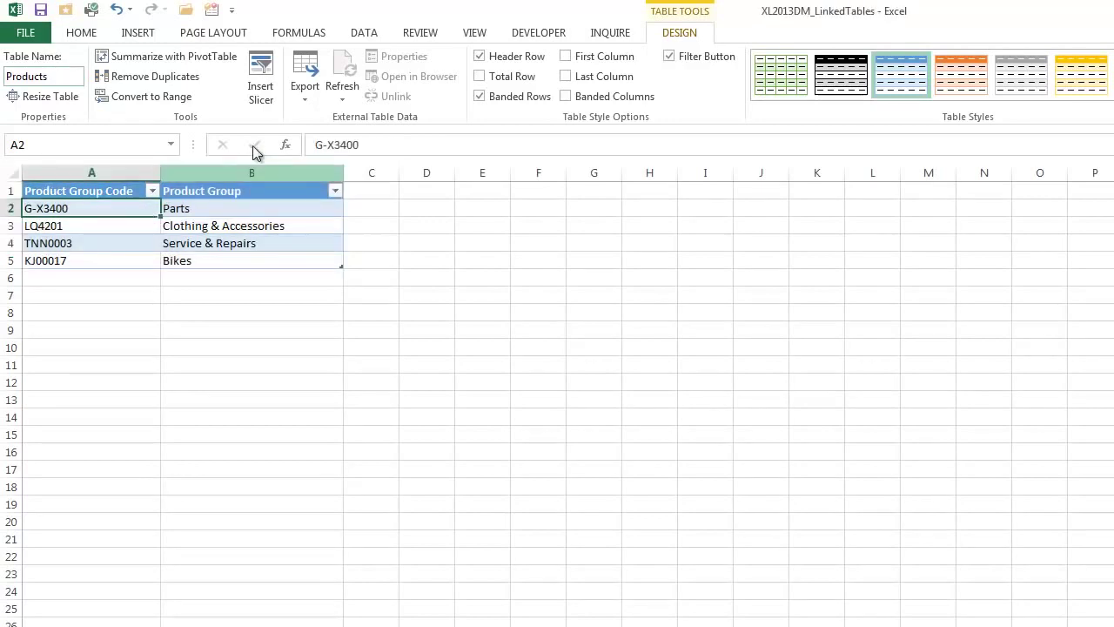
Step: Start a new relationship using Sales2's Product Group Code column
left_click(375, 33)
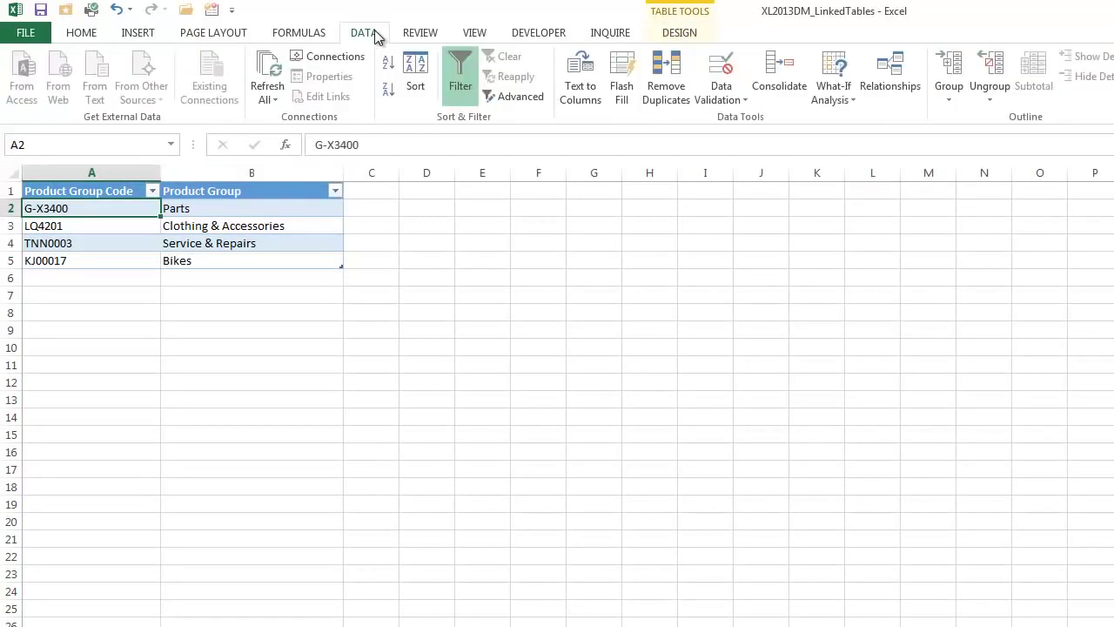
left_click(890, 74)
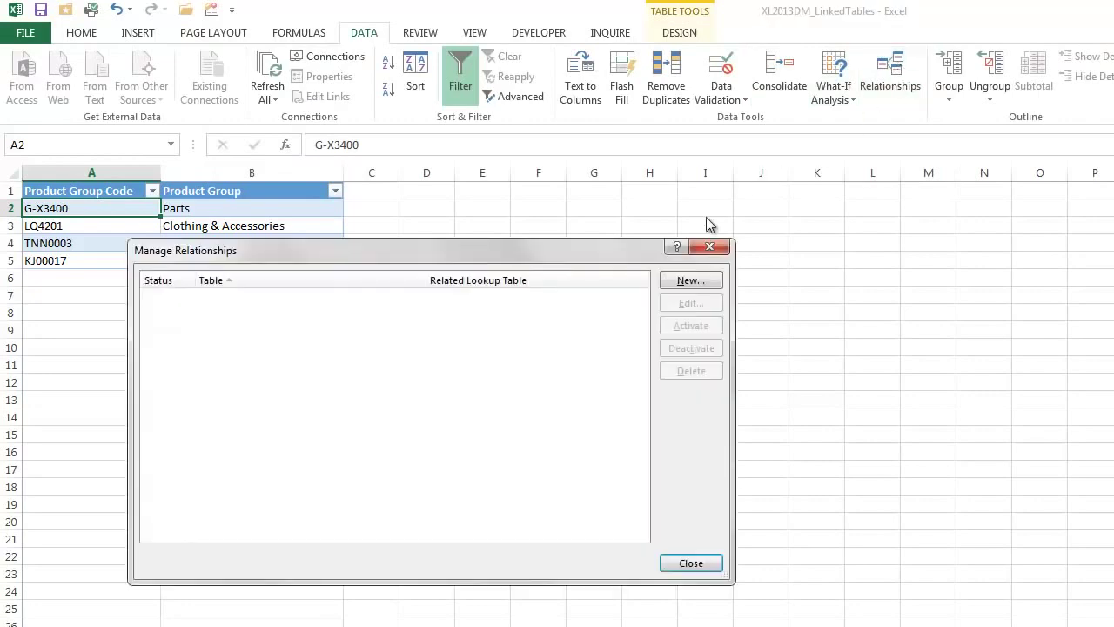
left_click(692, 280)
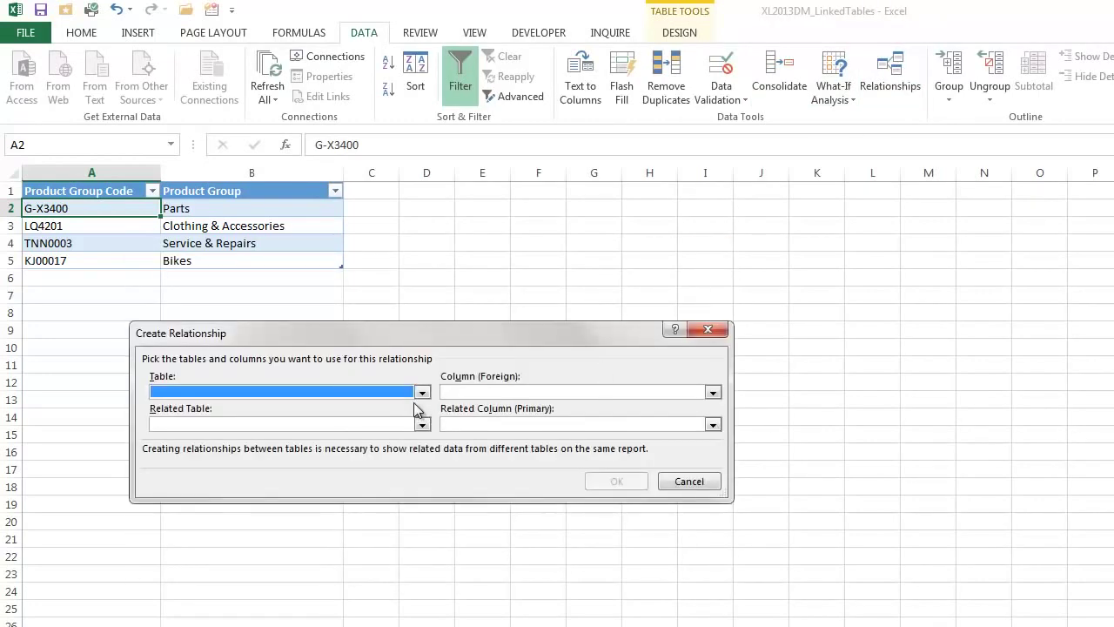
left_click(422, 392)
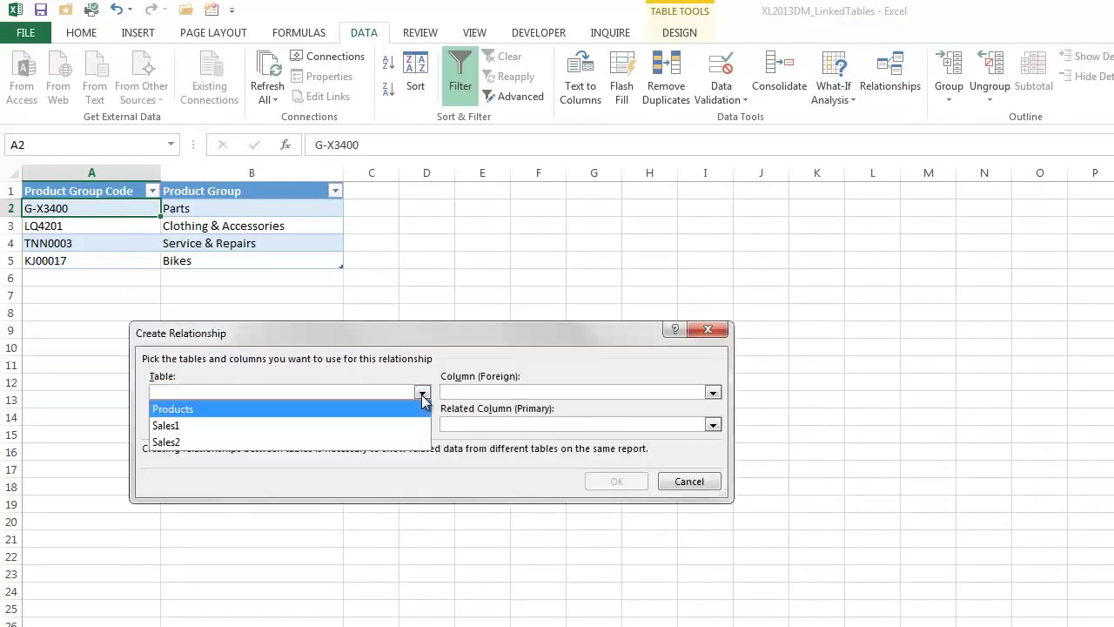
left_click(179, 449)
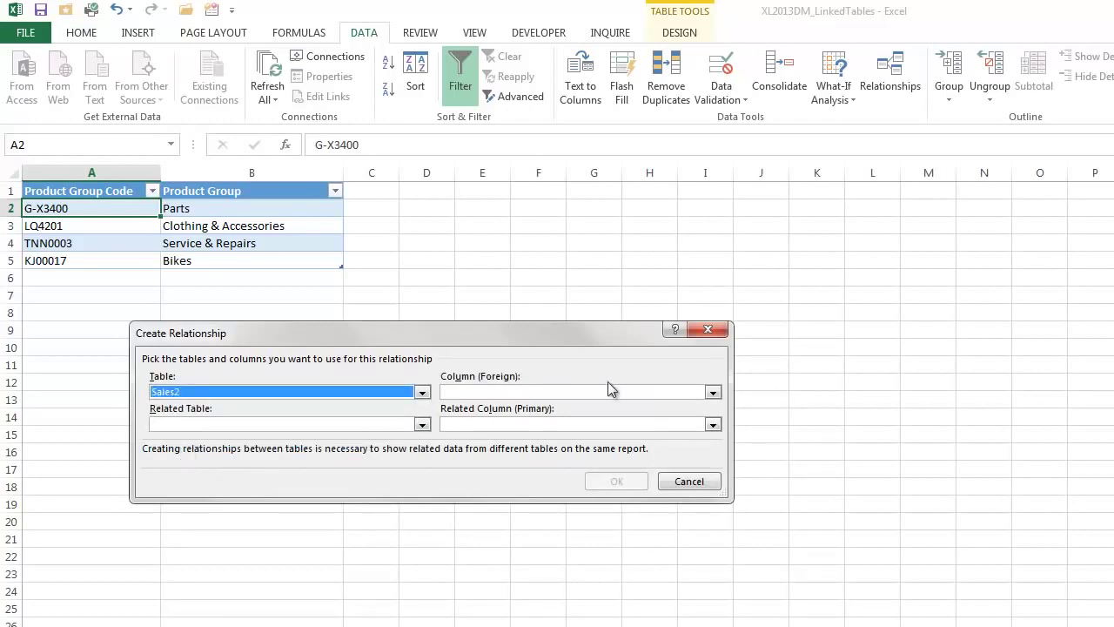
left_click(712, 392)
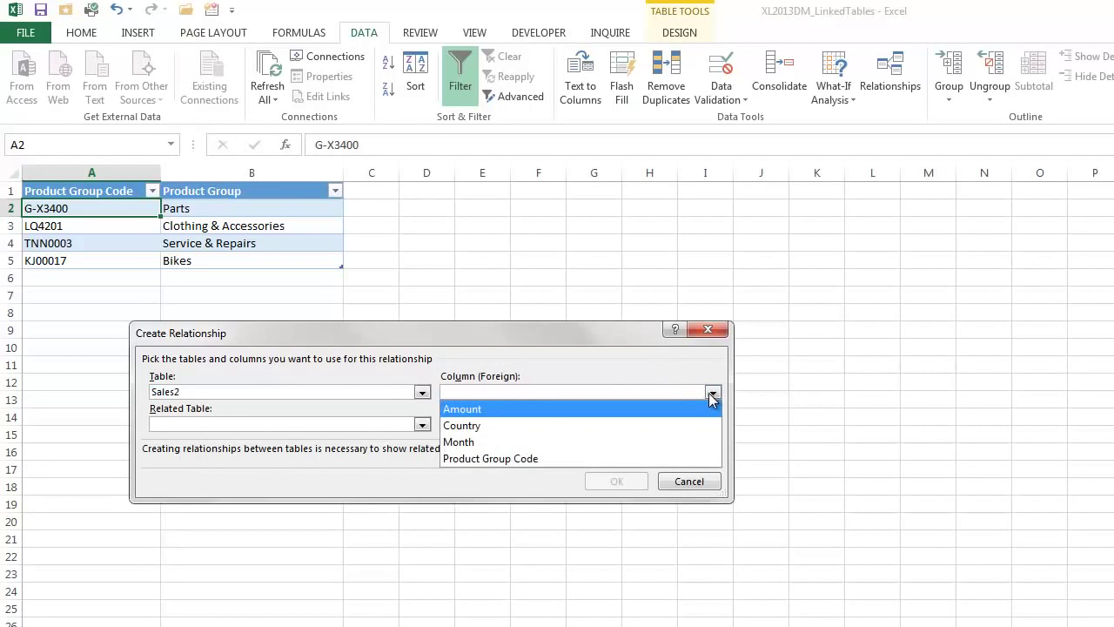
left_click(540, 458)
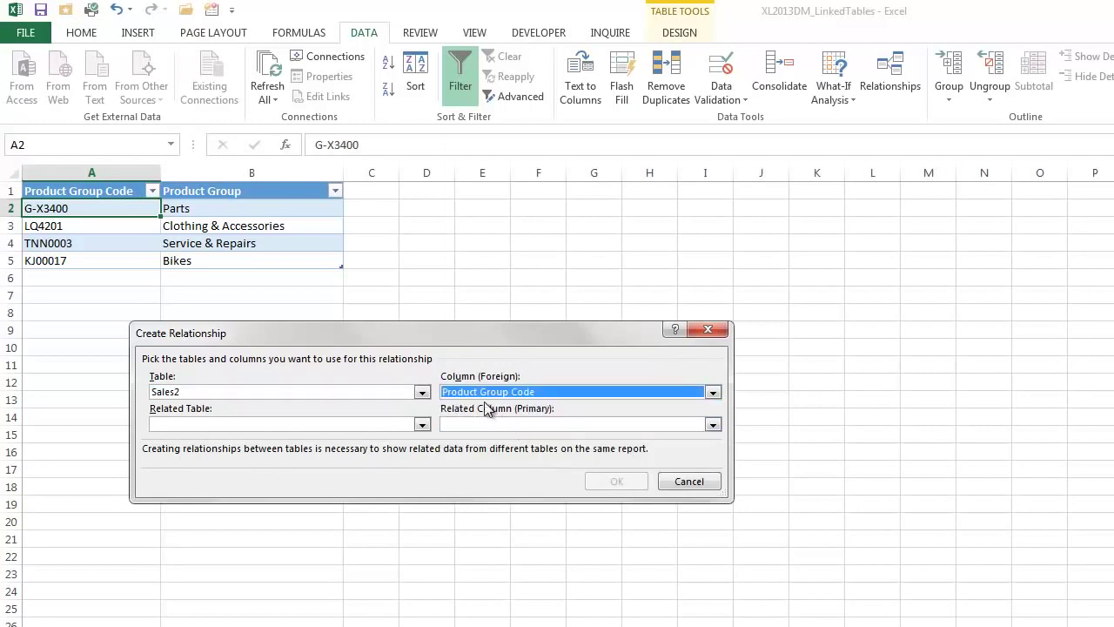
Step: Relate it to the Products table's Product Group Code column and confirm
left_click(422, 425)
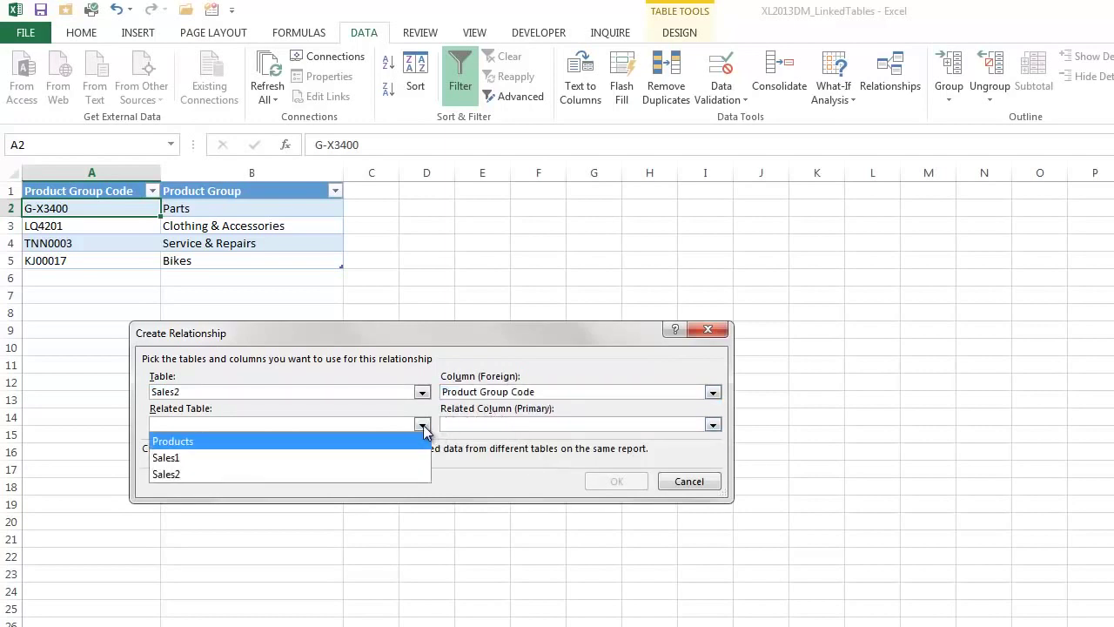
left_click(274, 441)
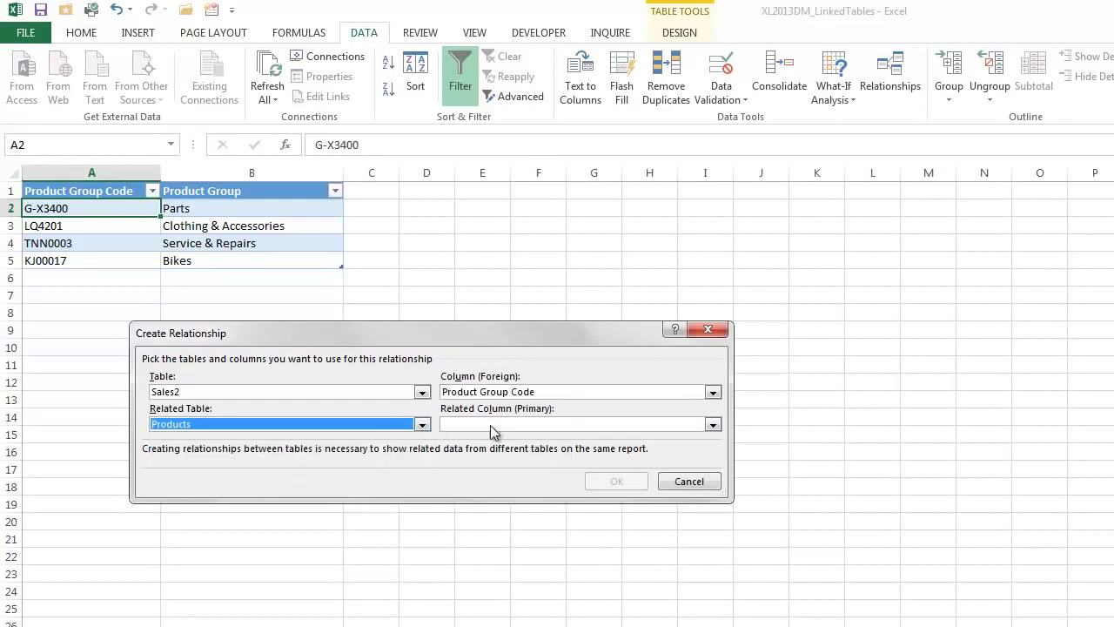
left_click(713, 424)
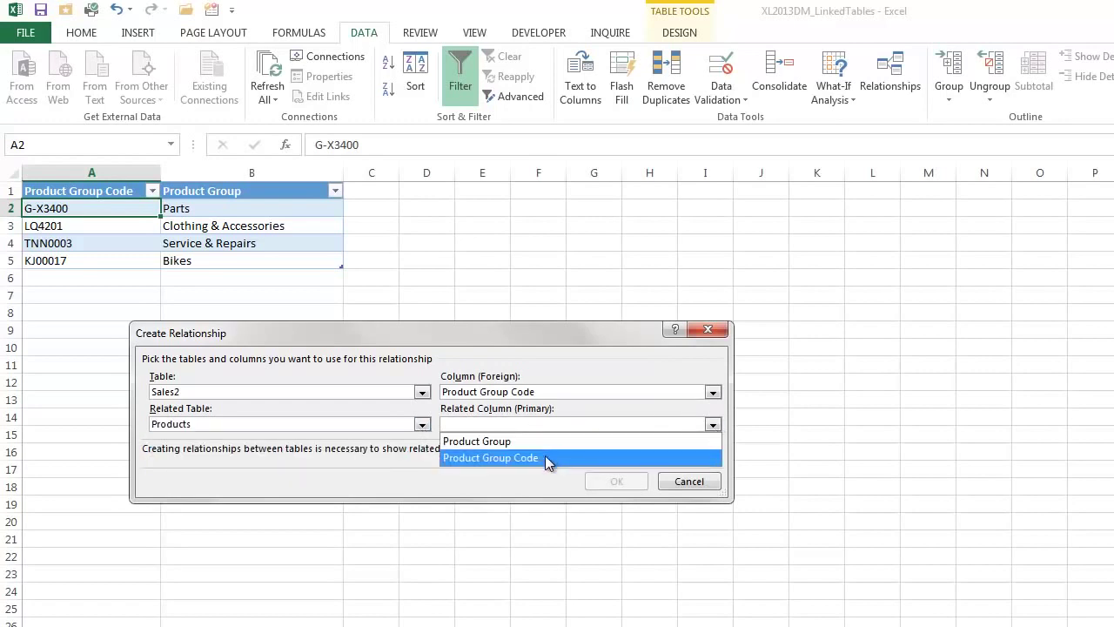
left_click(539, 459)
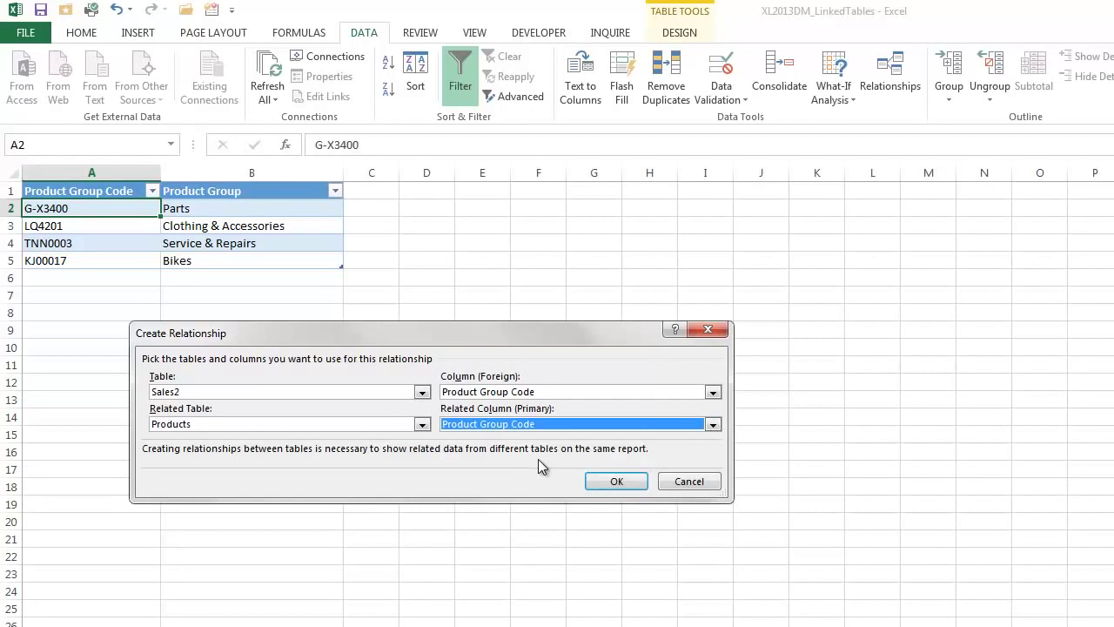
left_click(633, 483)
left_click(633, 481)
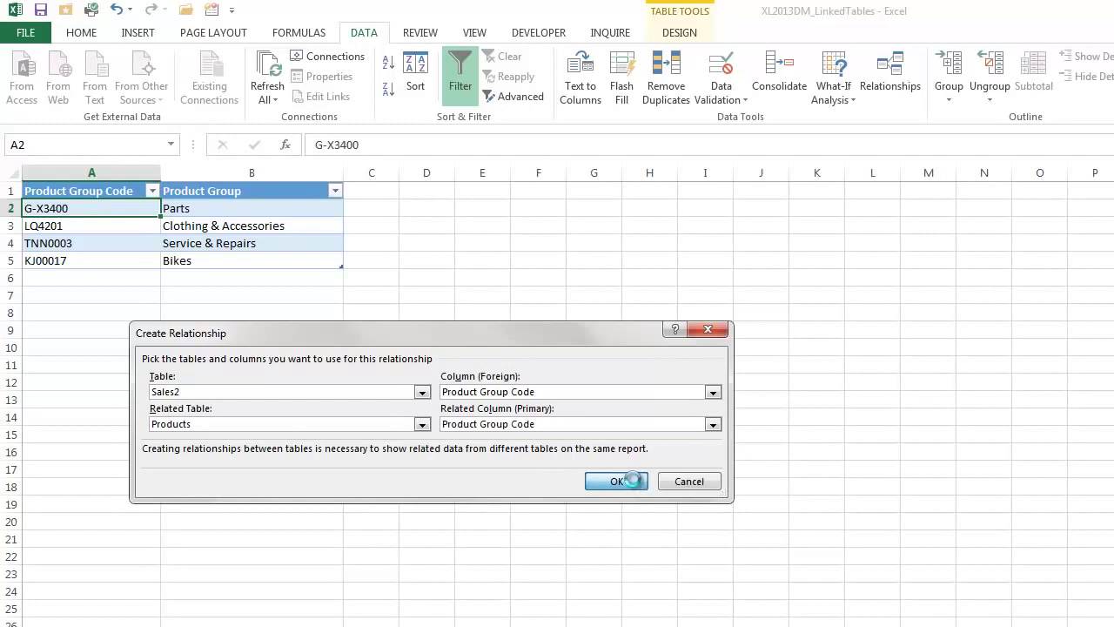
left_click(692, 563)
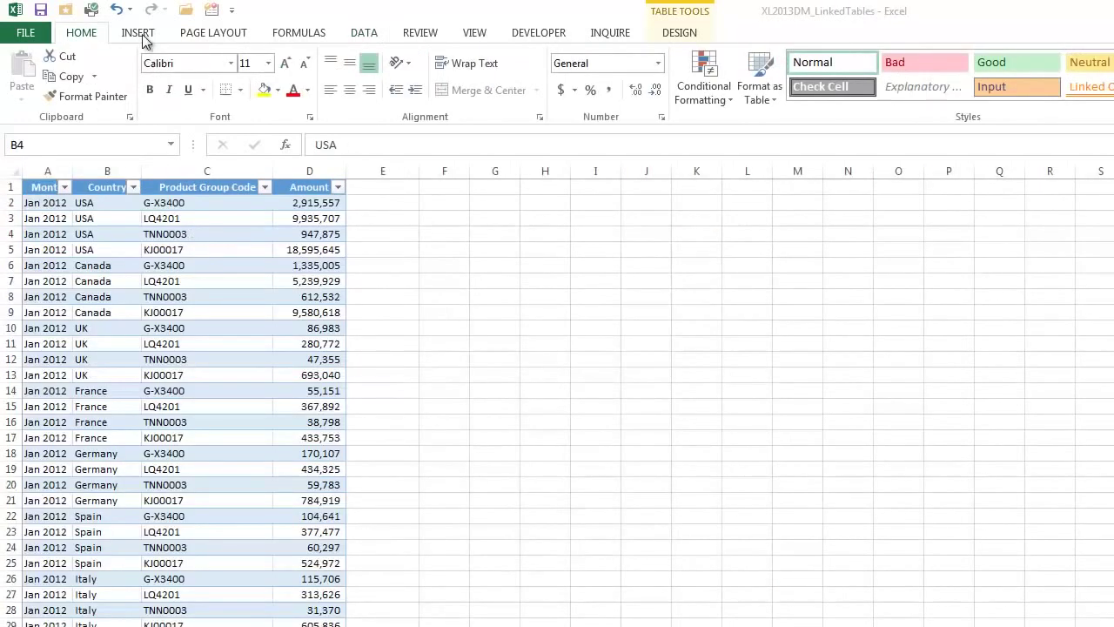
Step: Create a PivotTable from Tables in Workbook Data Model on the existing sheet at G2
left_click(137, 32)
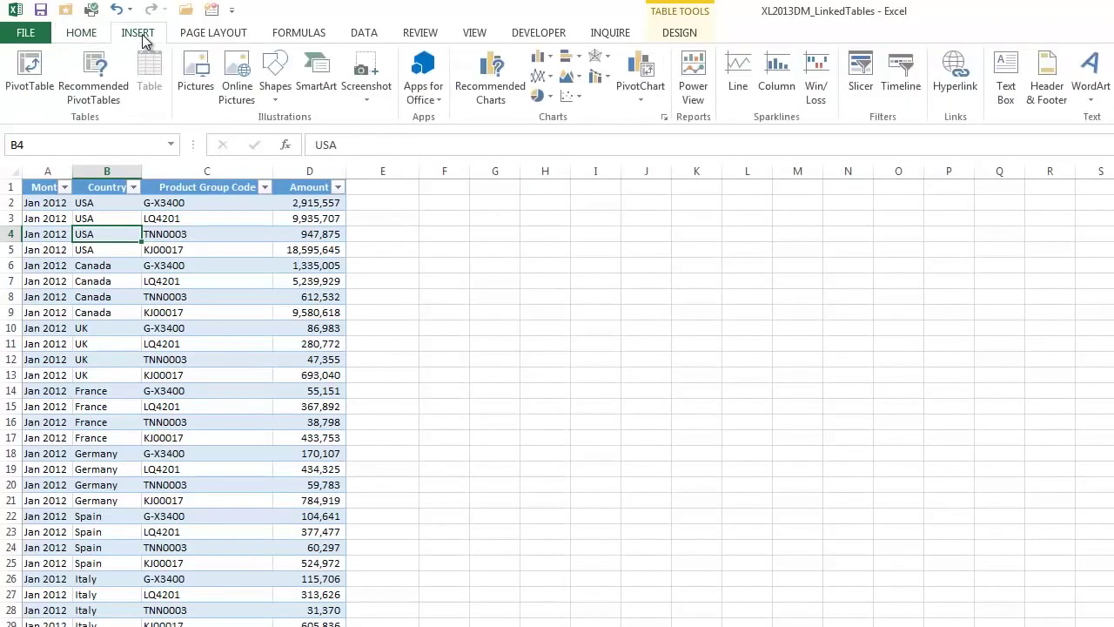
left_click(32, 69)
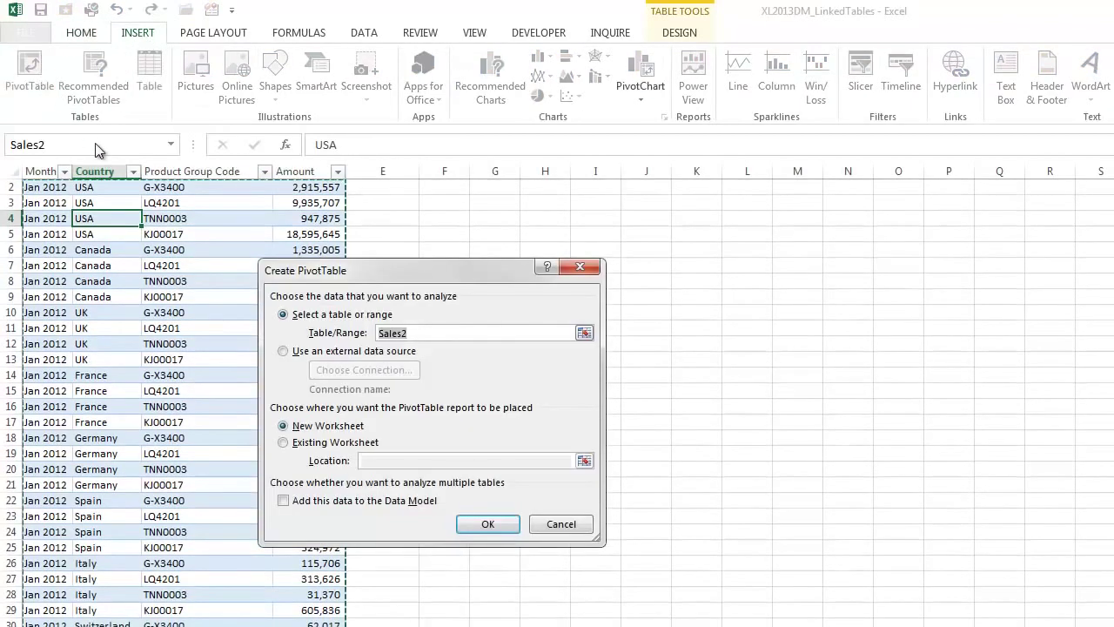
left_click(284, 352)
left_click(361, 371)
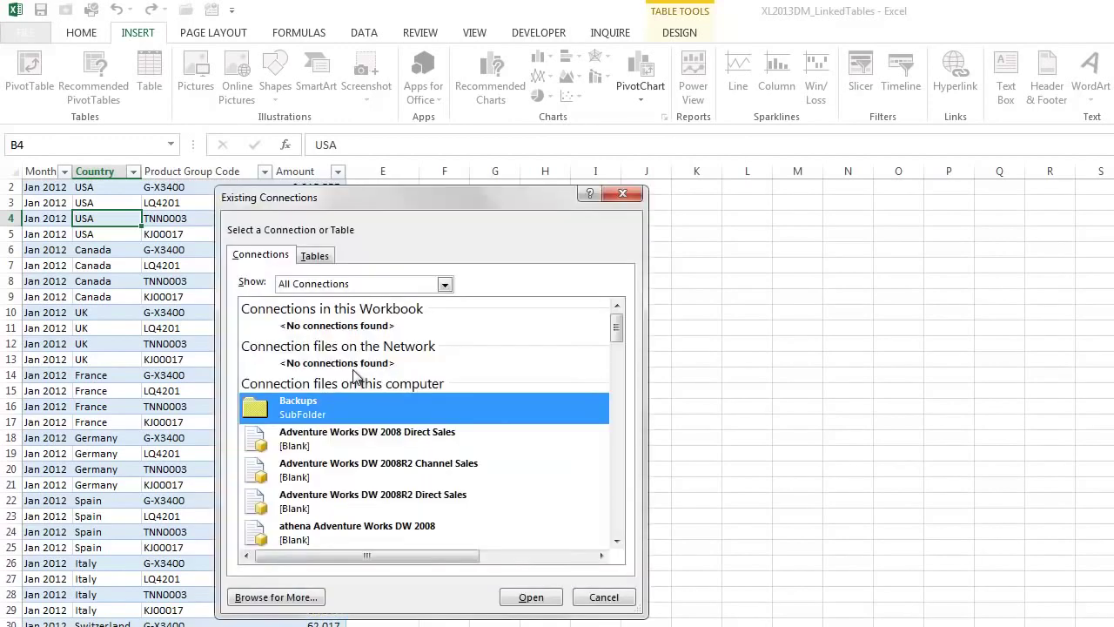
left_click(327, 256)
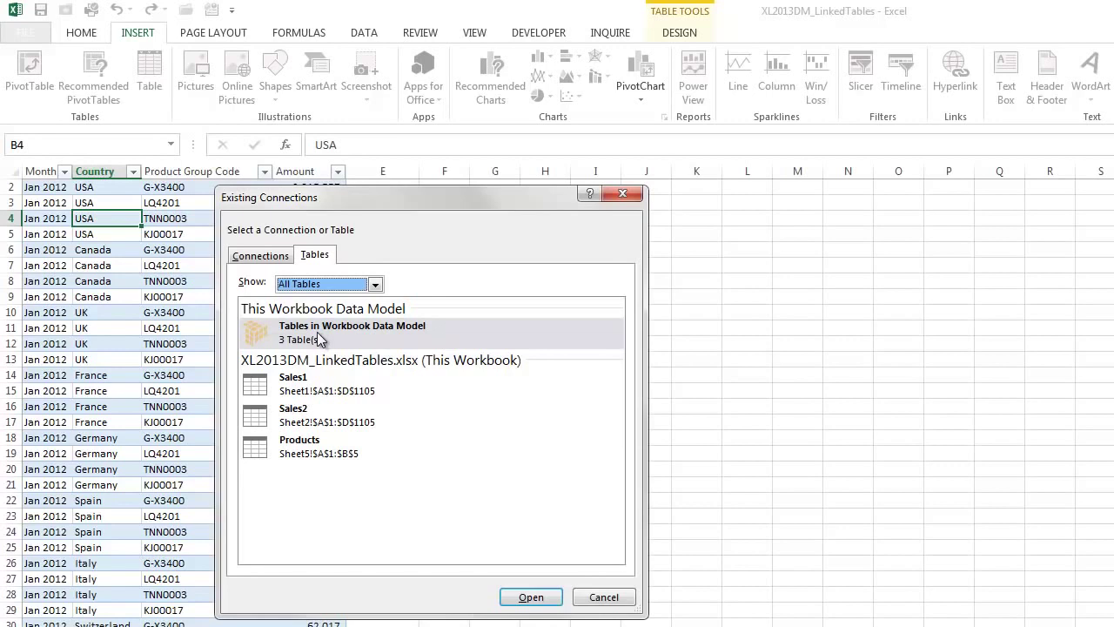
left_click(319, 339)
double_click(318, 340)
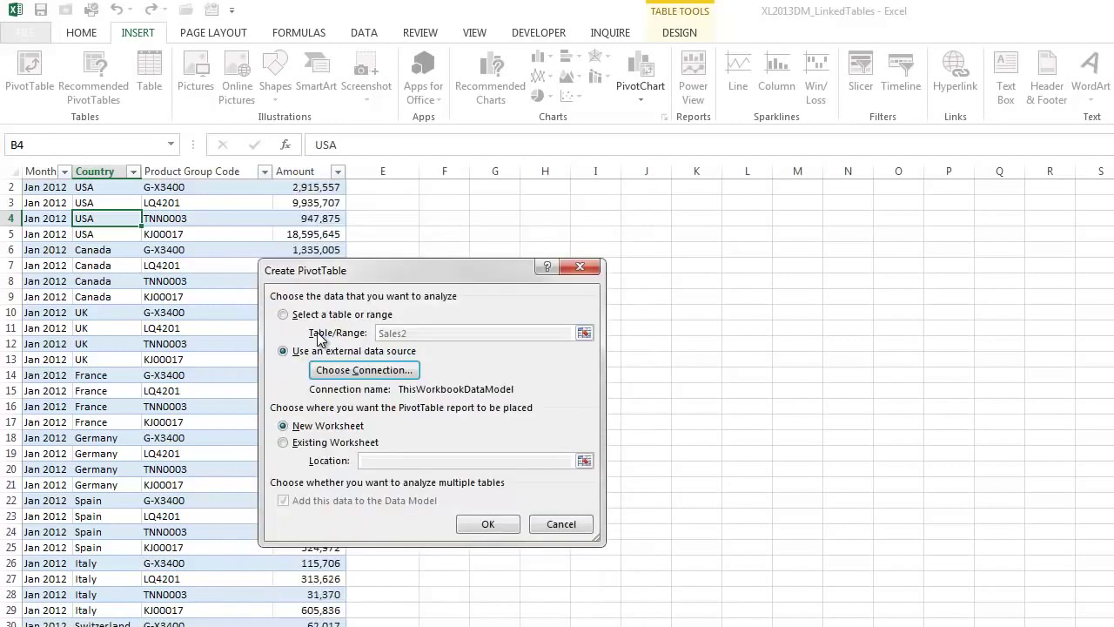
left_click(288, 444)
left_click(492, 190)
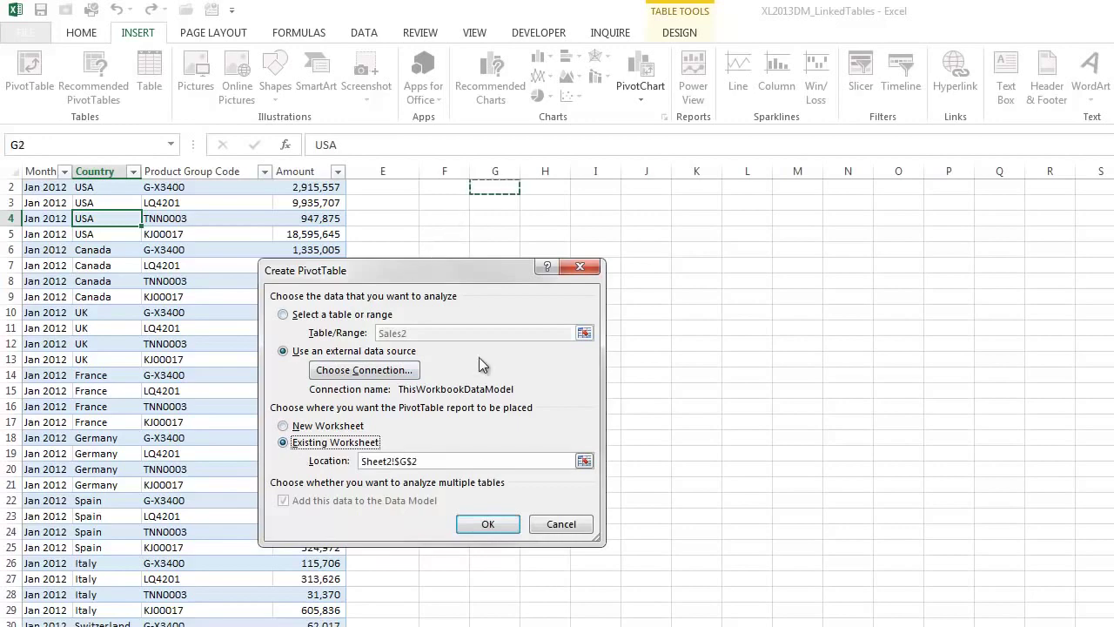
left_click(487, 526)
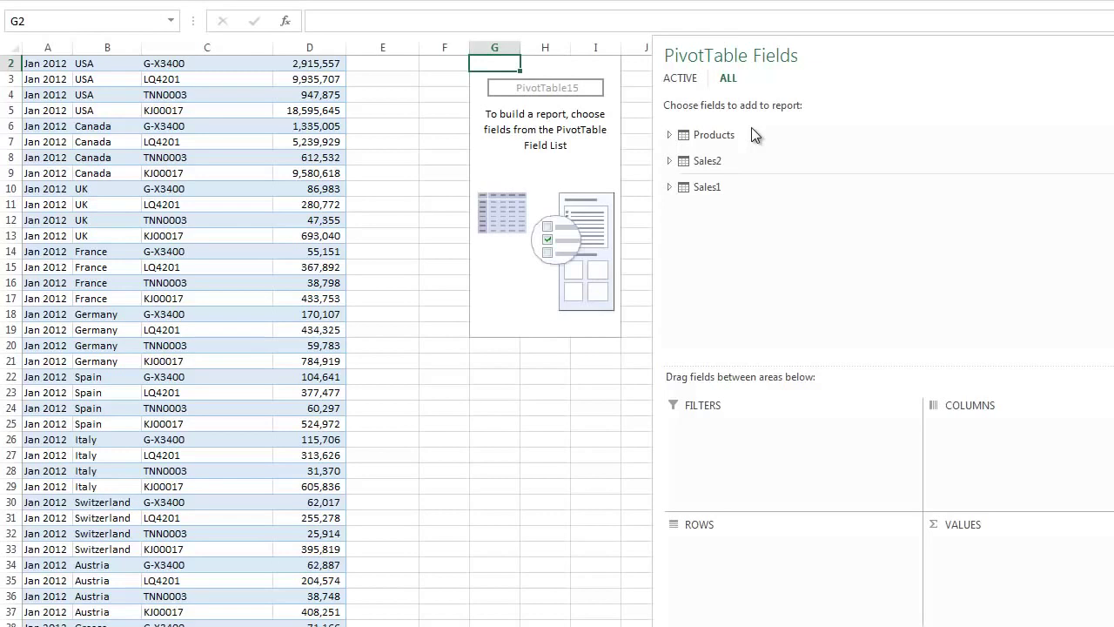
Step: Lay out Sum of Amount with Country rows, Month filter and Products' Product Group columns
left_click(705, 161)
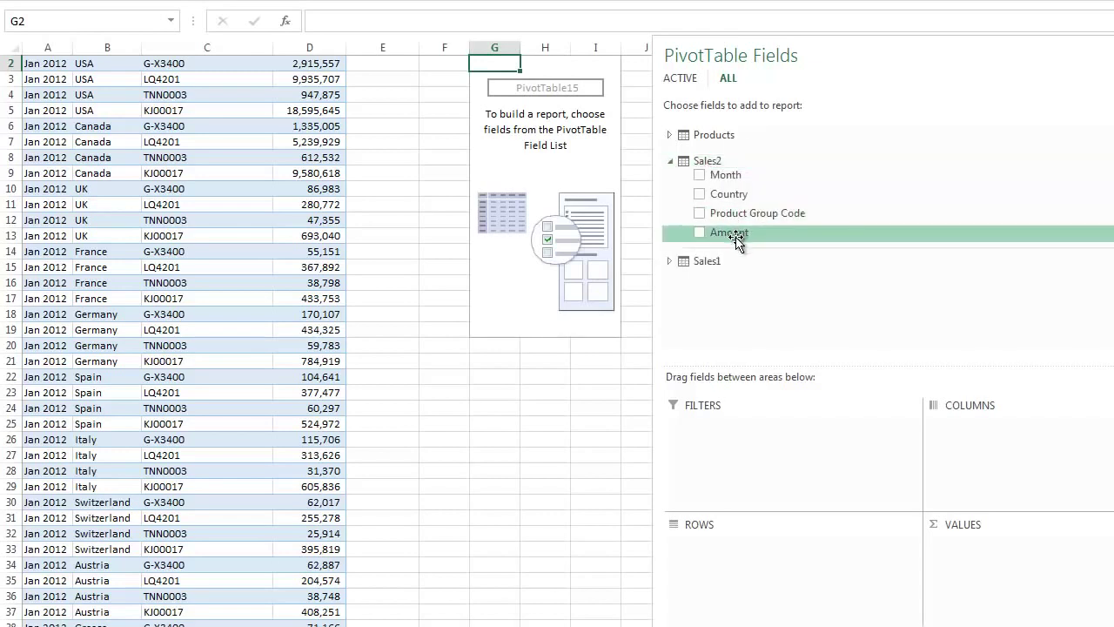
left_click_drag(729, 231, 964, 556)
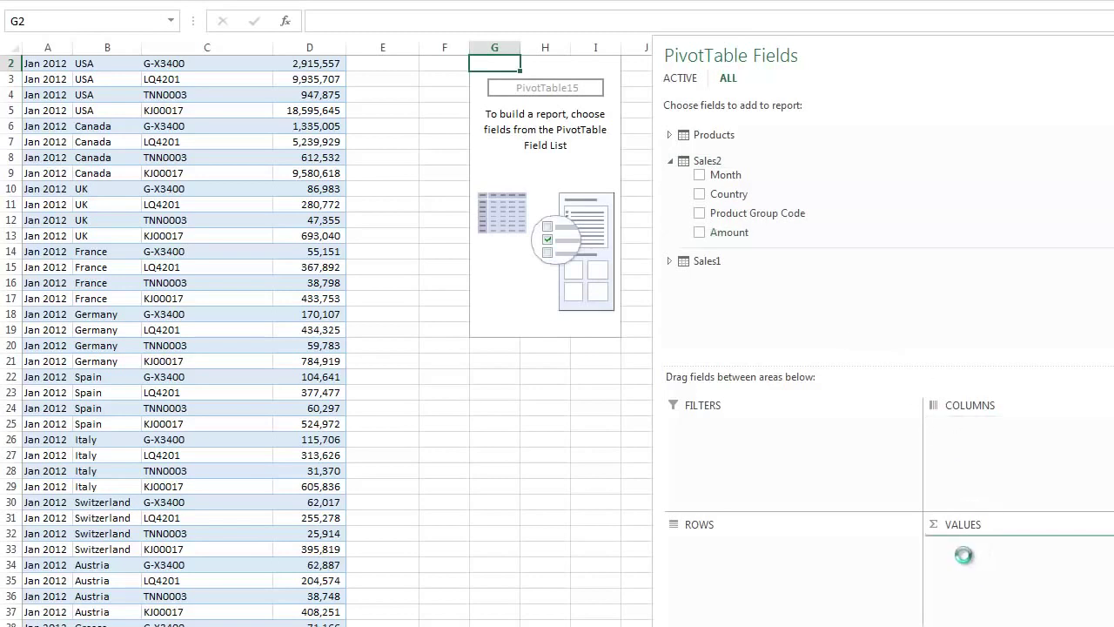
mouse_move(723, 194)
left_mouse_down()
mouse_move(719, 449)
mouse_move(731, 535)
left_mouse_up()
left_click_drag(716, 175, 719, 416)
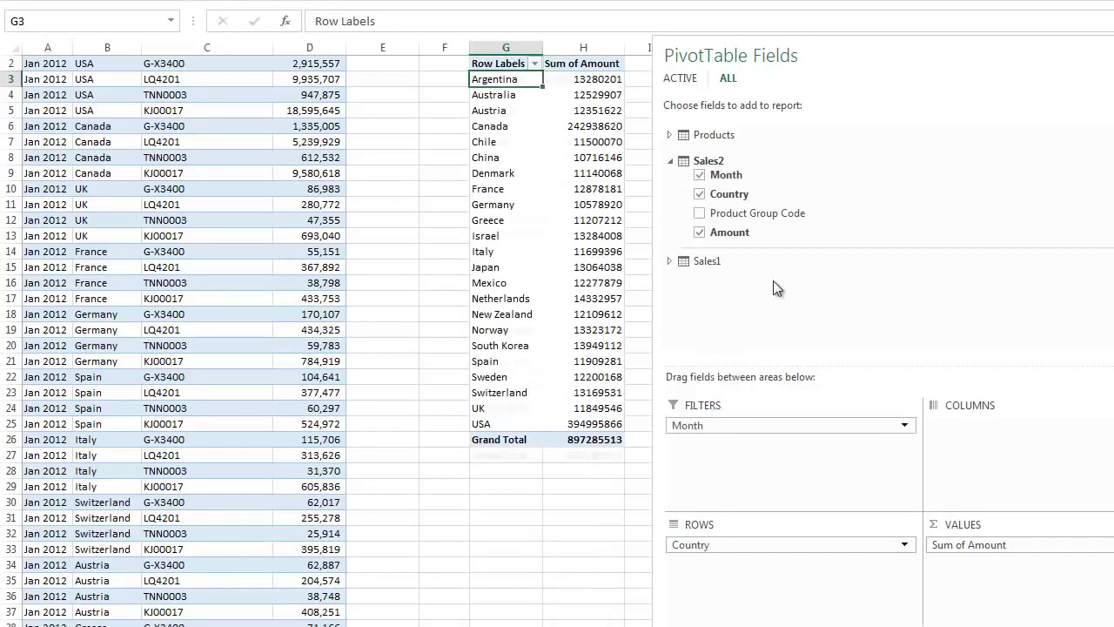
left_click(671, 132)
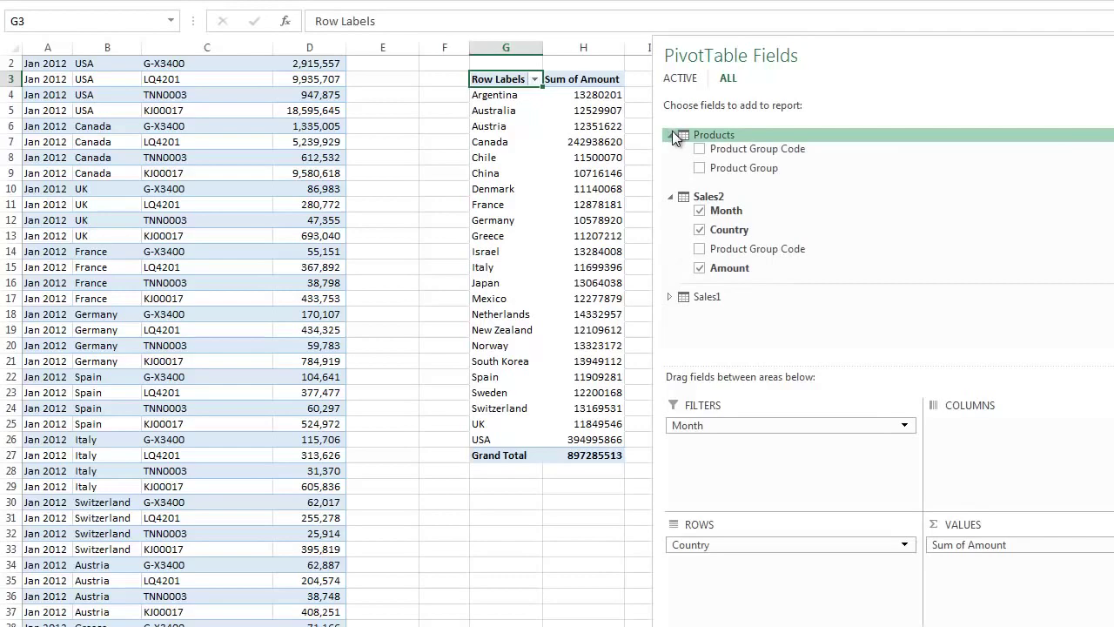
mouse_move(740, 170)
left_mouse_down()
mouse_move(879, 300)
mouse_move(988, 431)
left_mouse_up()
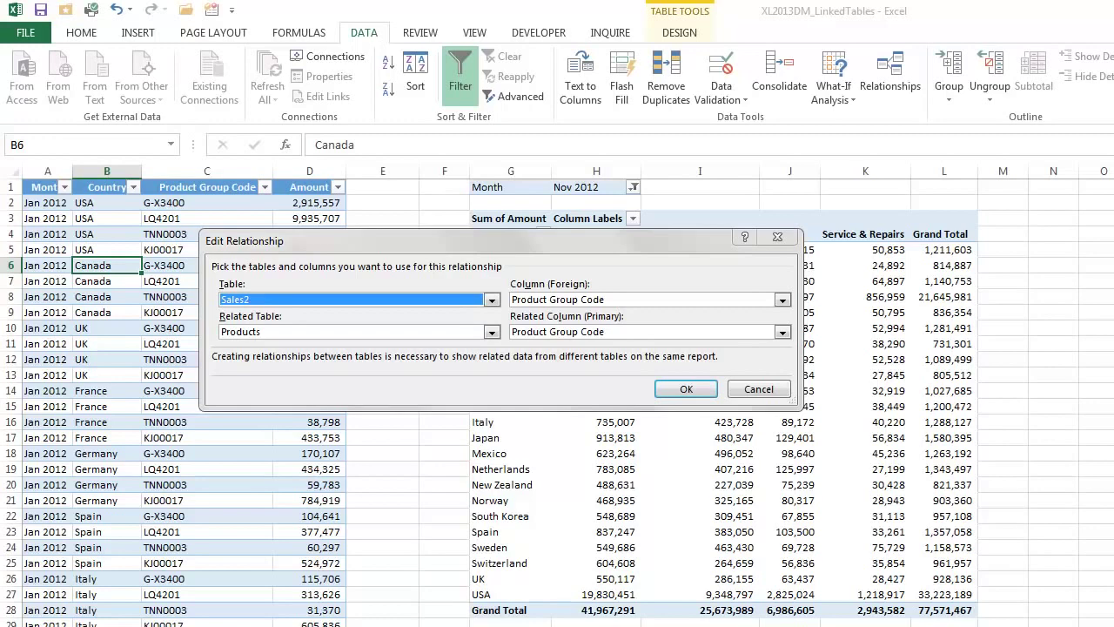
Step: Close the relationship dialogs and choose Convert to Formulas for the PivotTable at I9
left_click(771, 390)
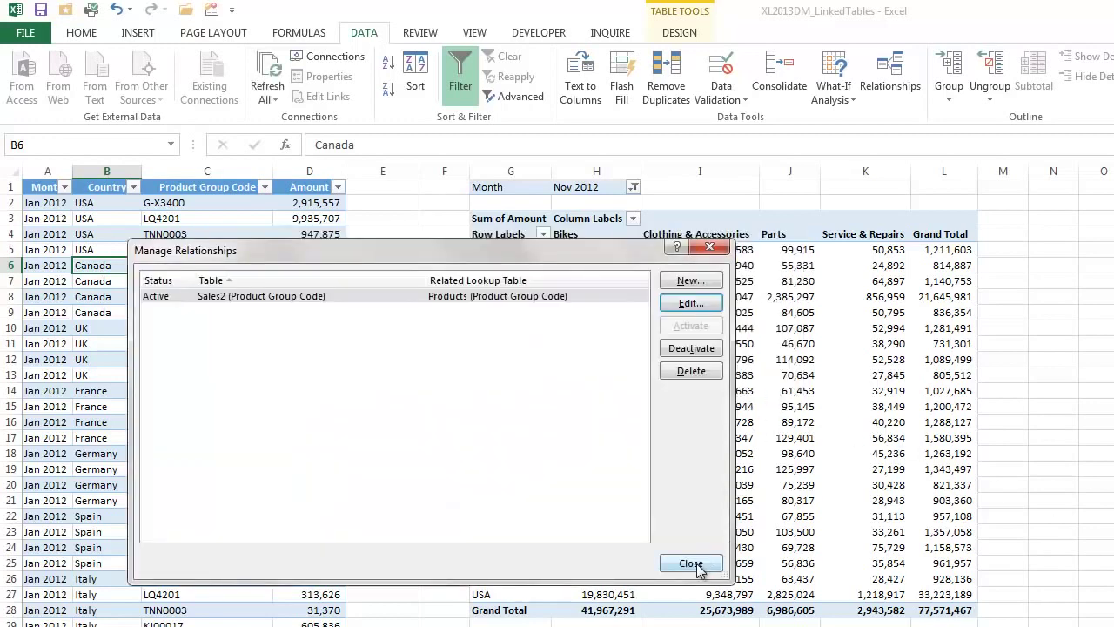
left_click(702, 564)
left_click(743, 315)
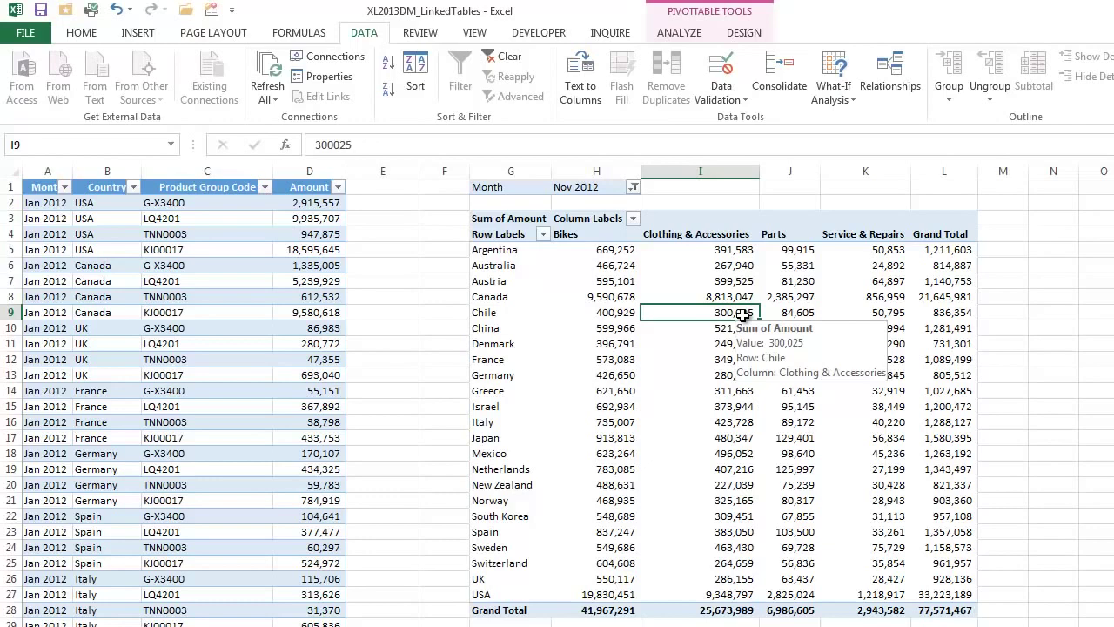
left_click(666, 33)
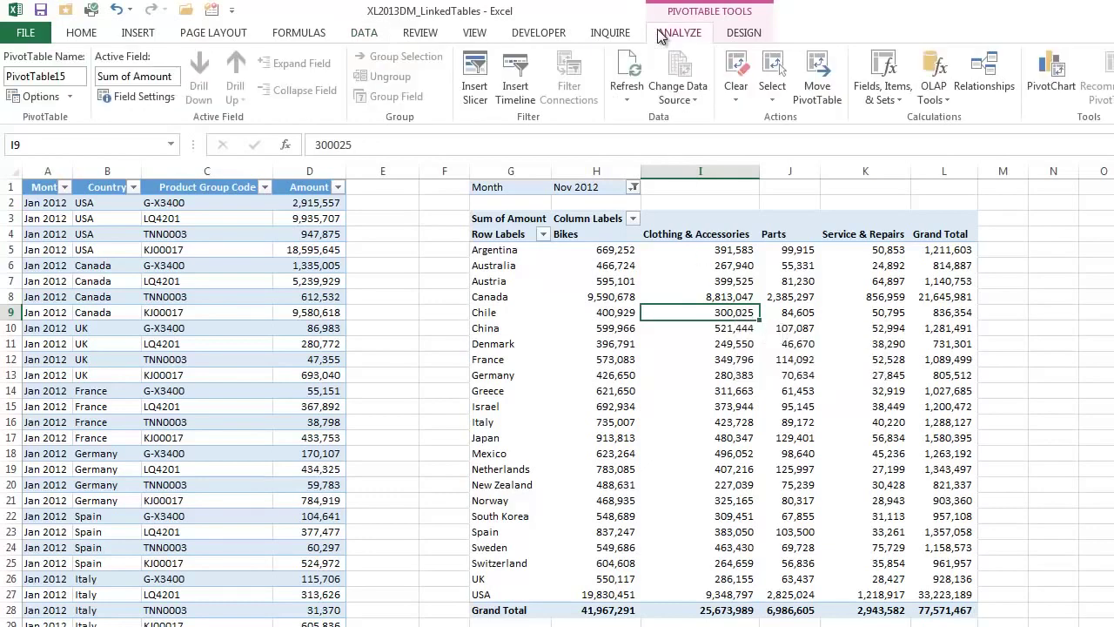
left_click(936, 79)
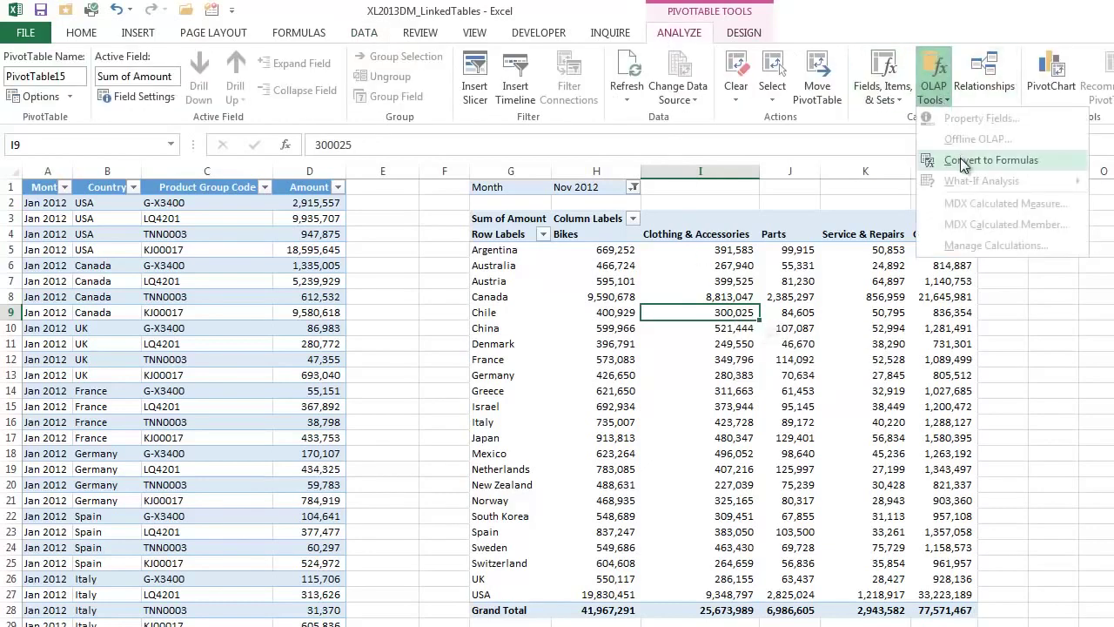
left_click(964, 162)
Step: Confirm Convert so the PivotTable becomes CUBEVALUE formulas
left_click(393, 459)
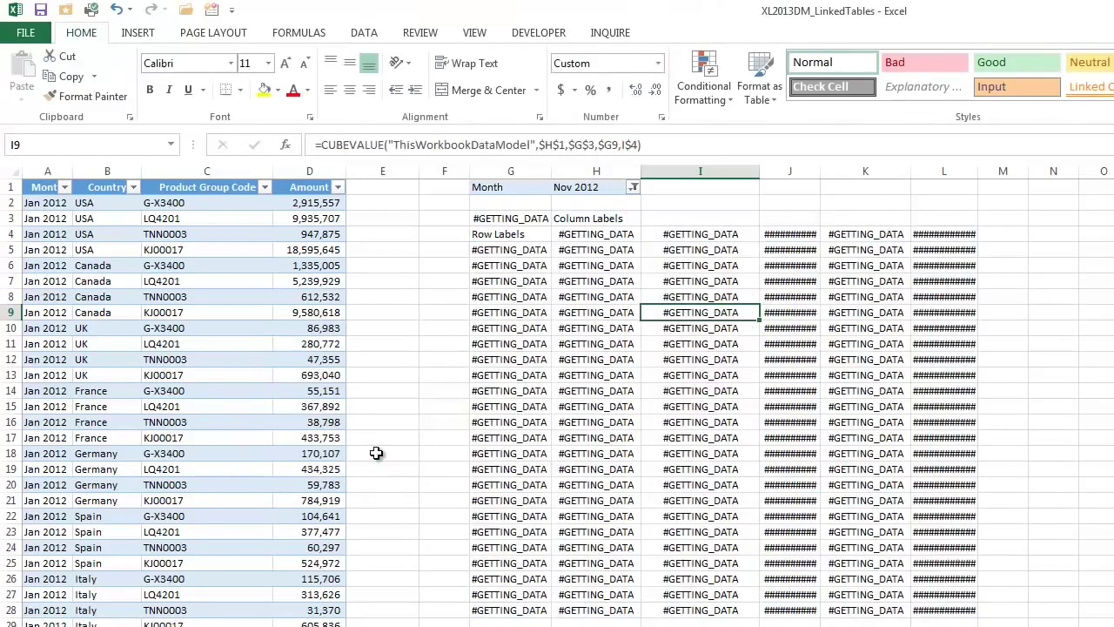